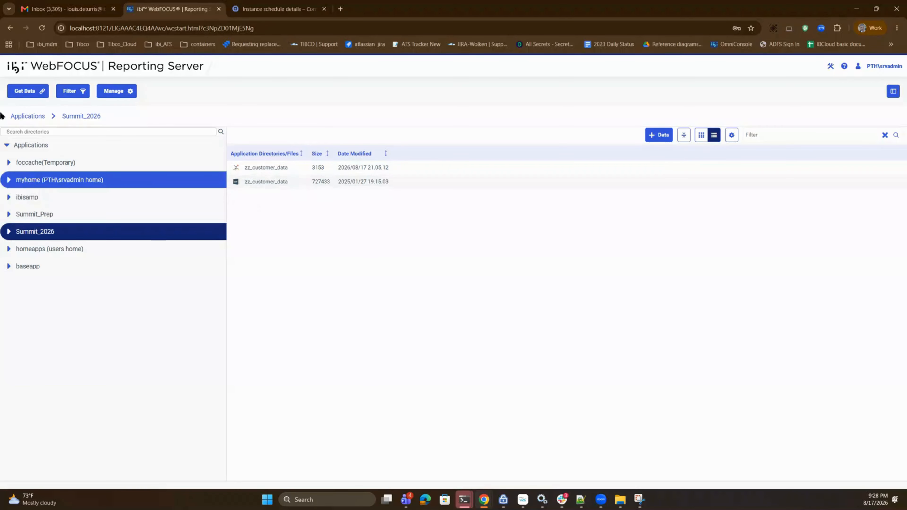
- Open the connection parameters of the existing REST connection iDQ_exec
left_click(28, 91)
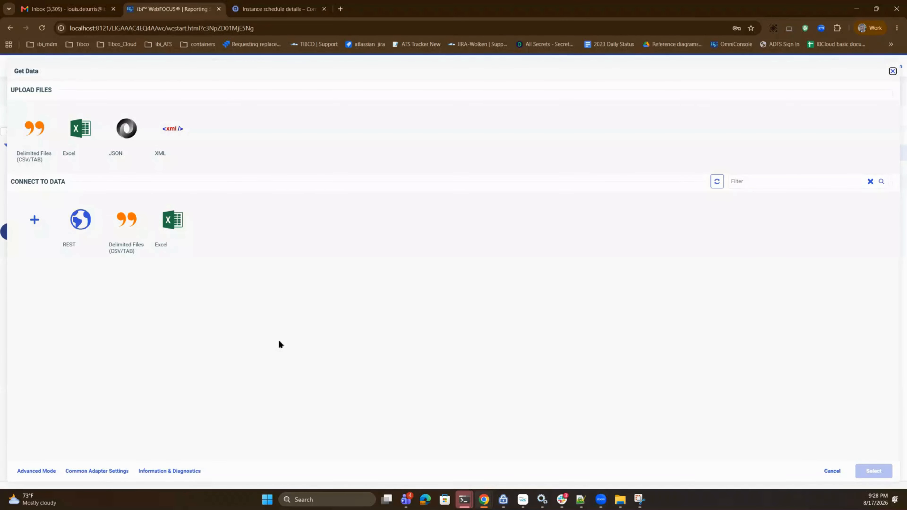
left_click(81, 219)
right_click(89, 220)
left_click(121, 228)
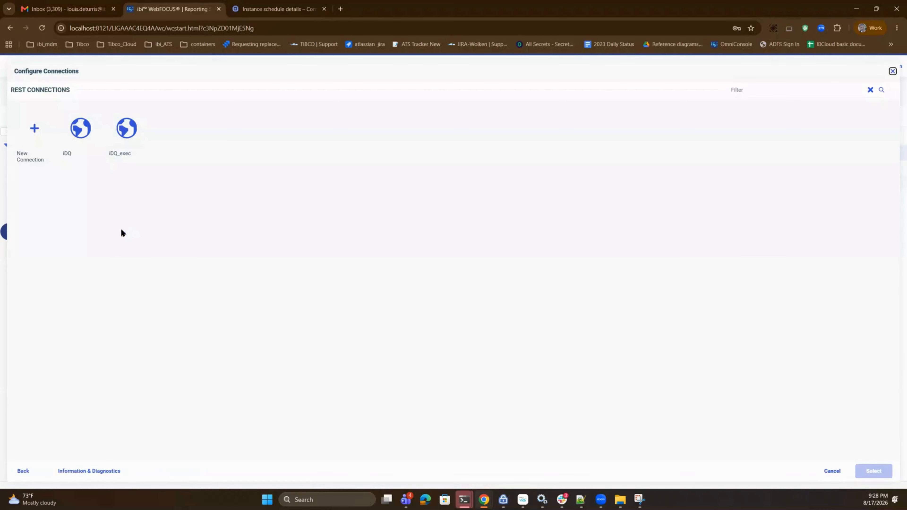
left_click(129, 138)
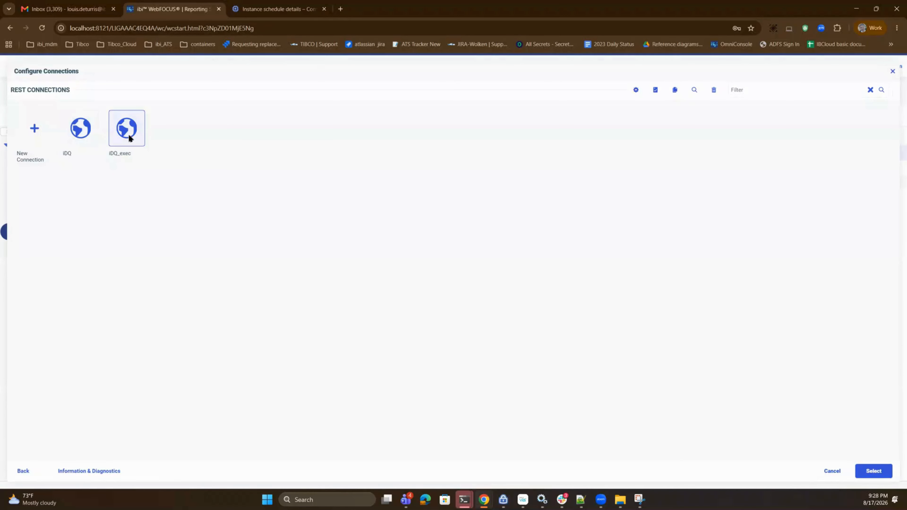
right_click(129, 138)
left_click(170, 162)
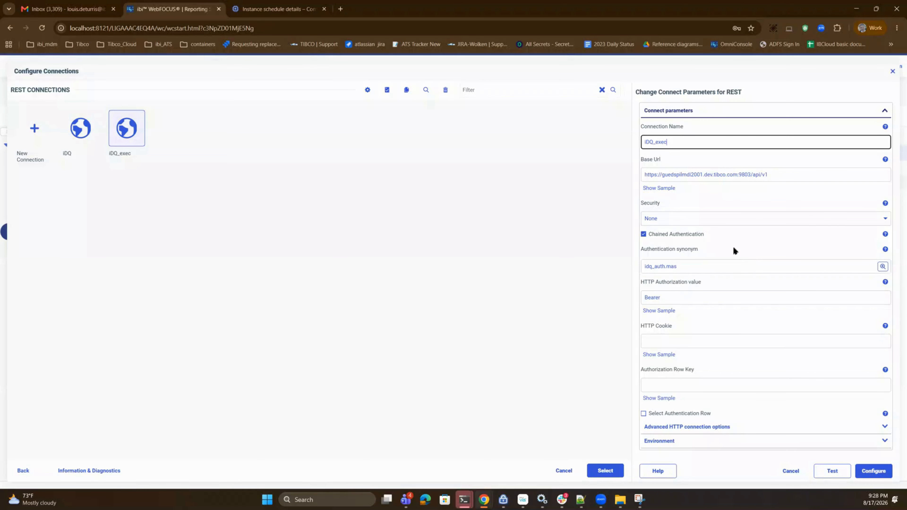
- Test the iDQ_exec REST connection and close its parameters without saving changes
left_click(706, 297)
left_click(832, 471)
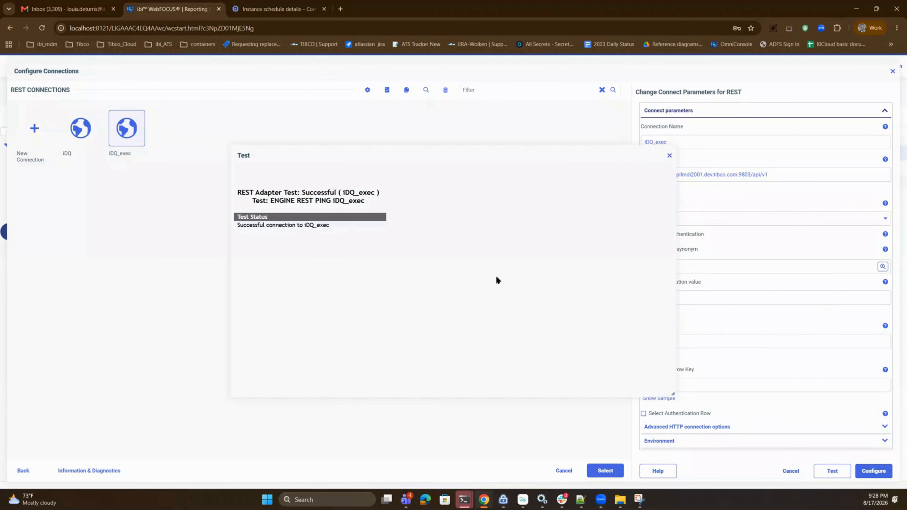
left_click(693, 293)
left_click(791, 471)
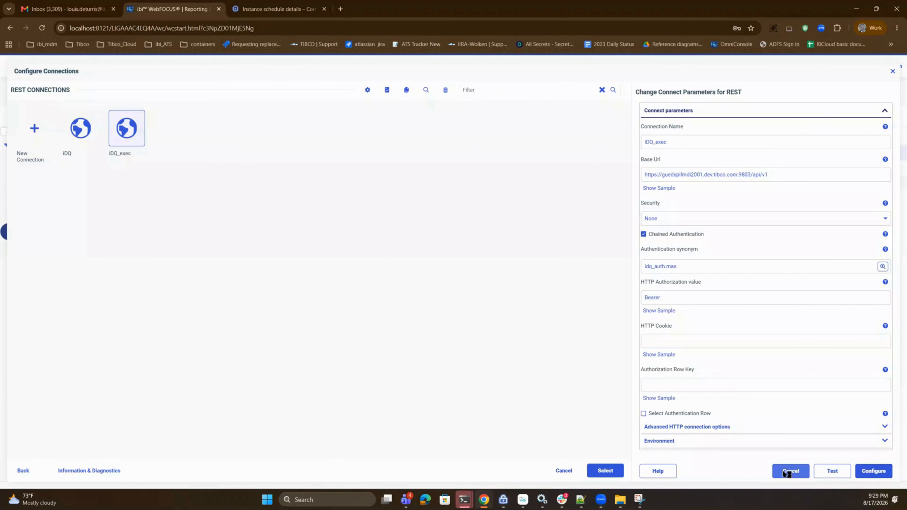
- Review the properties of the iDQ REST connection, test it, and leave the connection configuration without changes
left_click(87, 135)
right_click(87, 134)
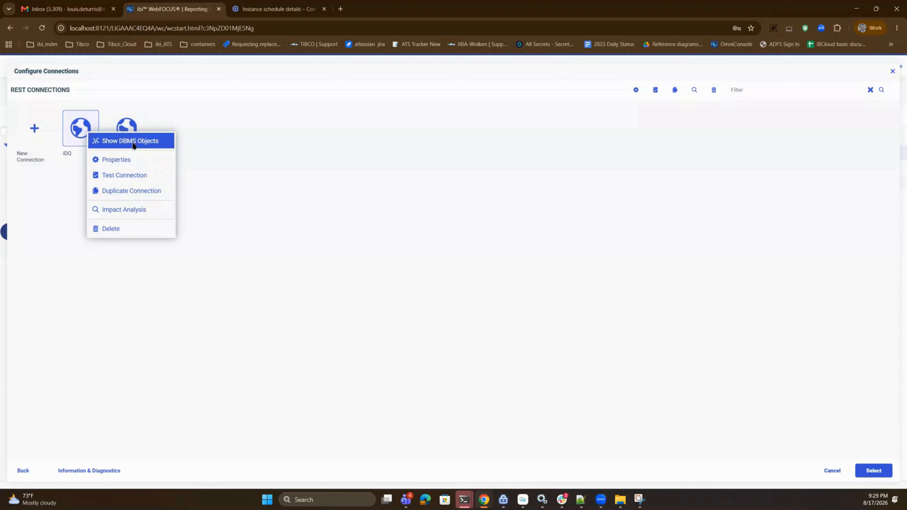
left_click(128, 159)
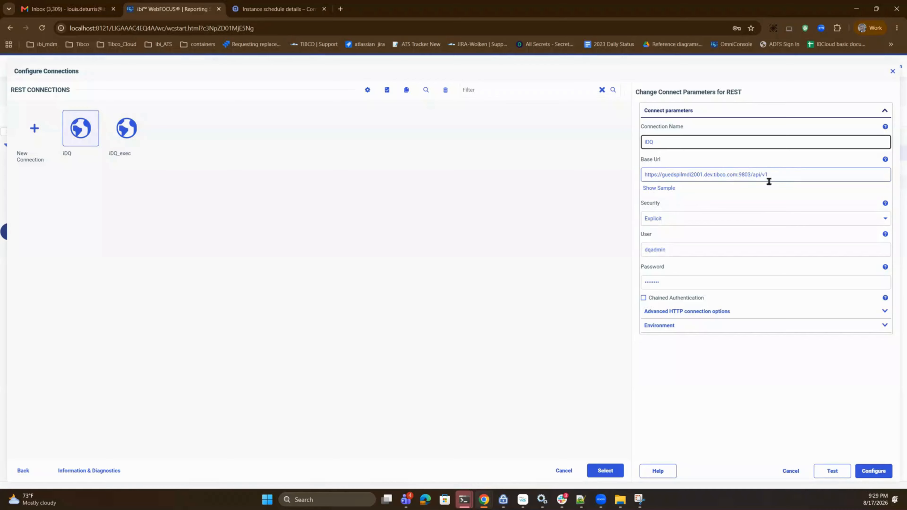
left_click(831, 470)
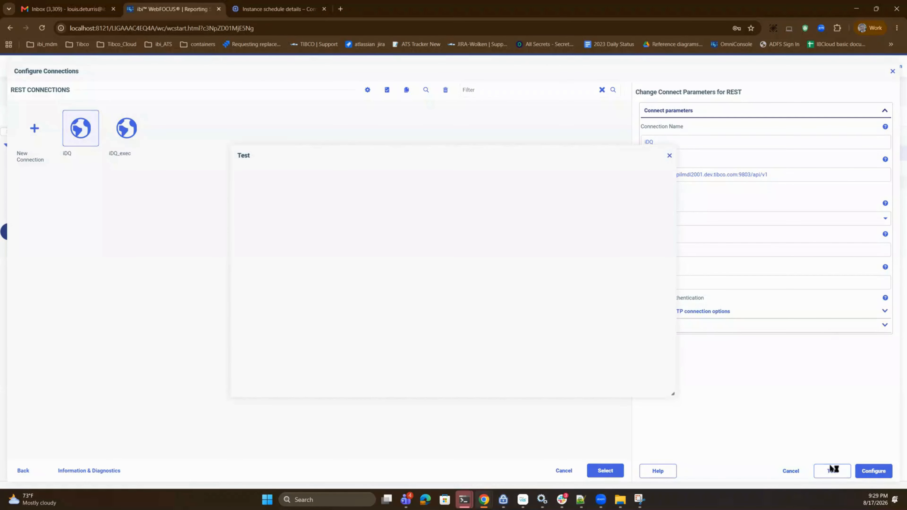
left_click(669, 155)
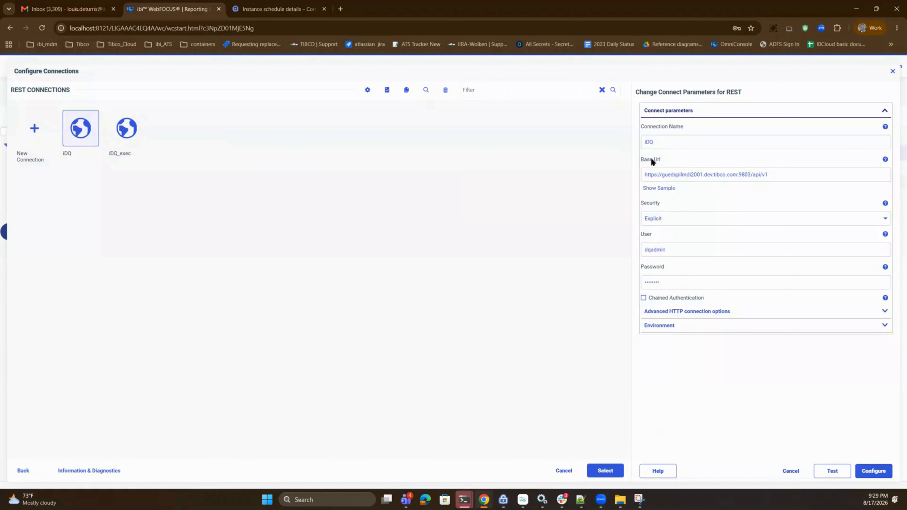
left_click(798, 471)
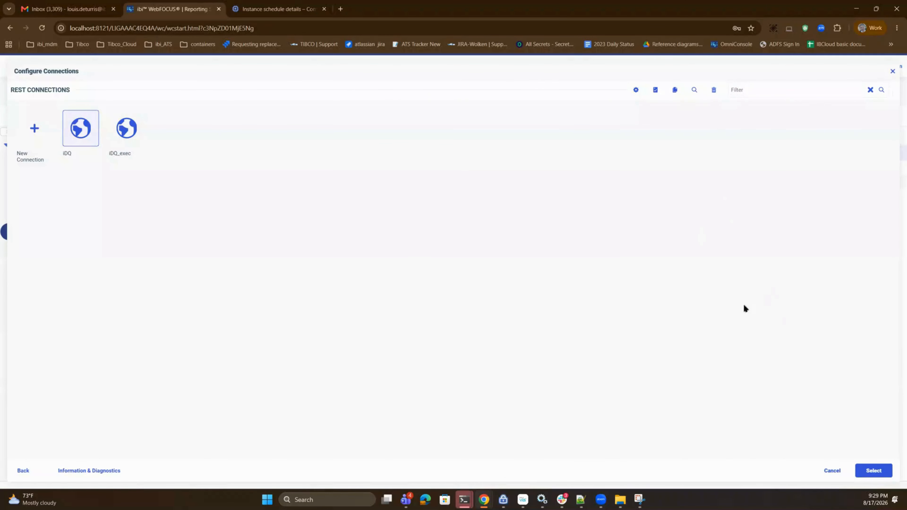
left_click(832, 471)
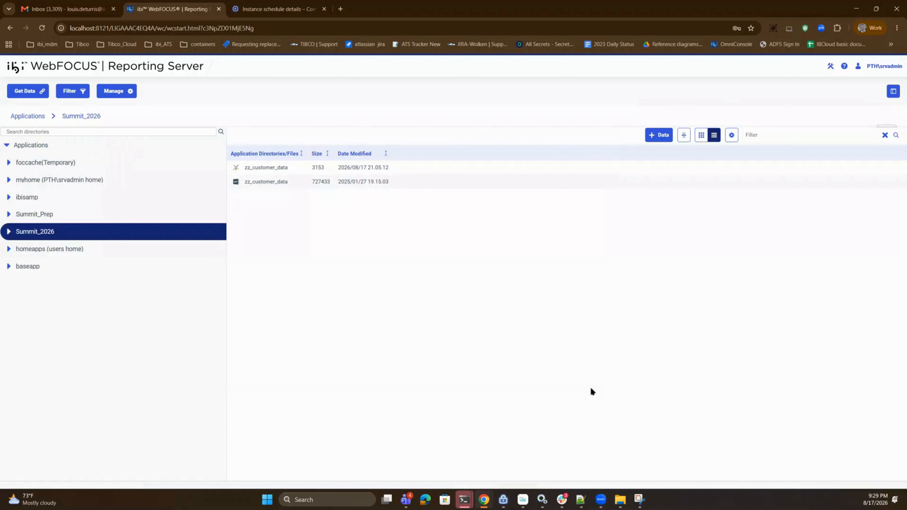
- Browse the adapters available for adding a new data connection and close the list without choosing one
left_click(22, 91)
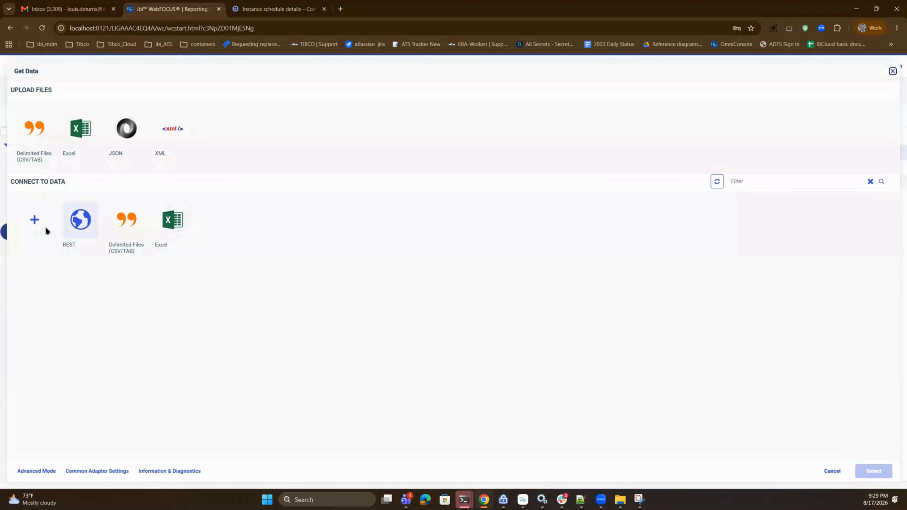
left_click(45, 225)
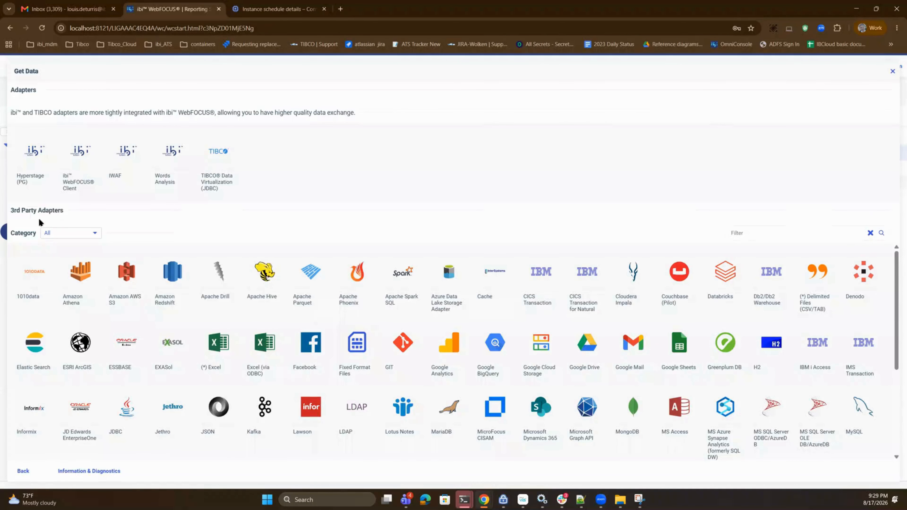
scroll(260, 338, "down", 1)
scroll(260, 338, "down", 2)
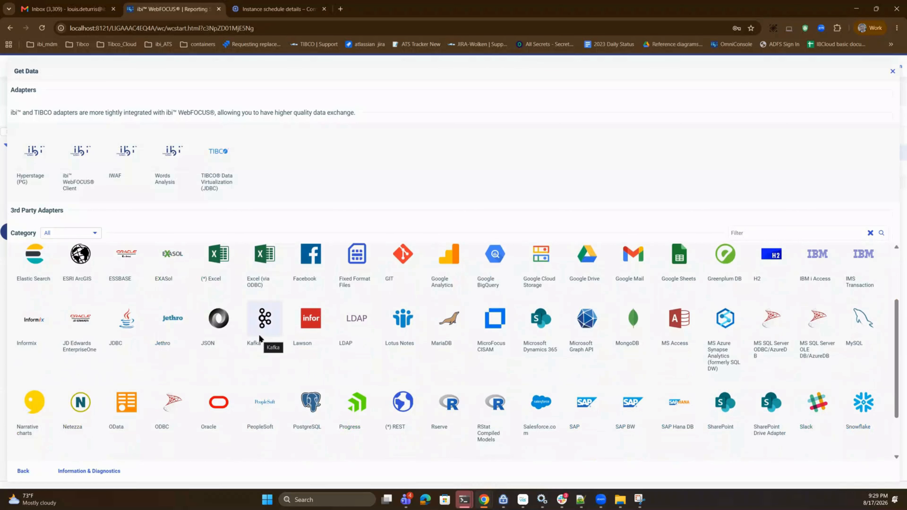
scroll(260, 337, "up", 3)
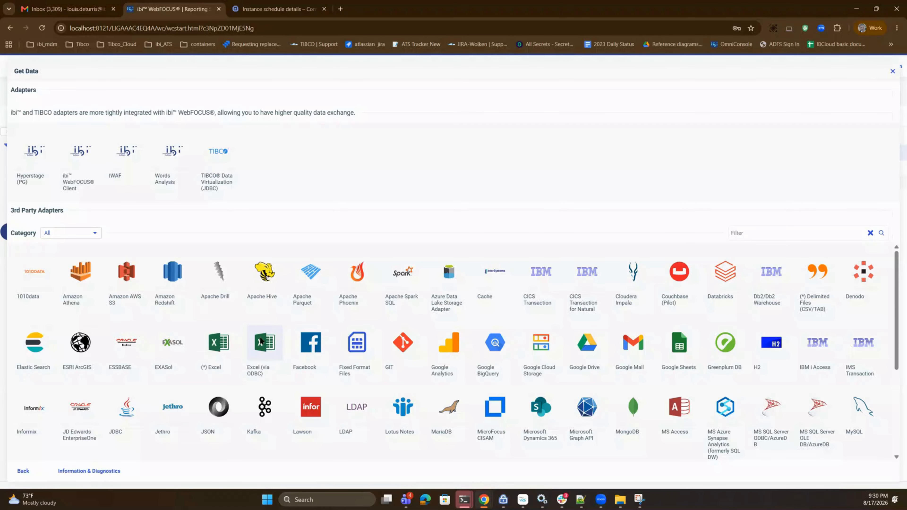
left_click(892, 71)
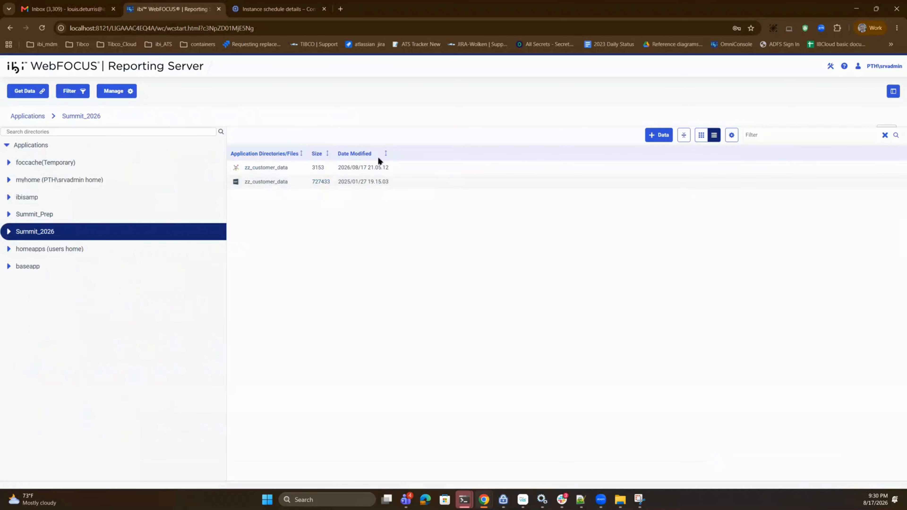
- Create a data flow from the zz_customer_data synonym in the Summit_2026 application directory
left_click(266, 183)
right_click(266, 184)
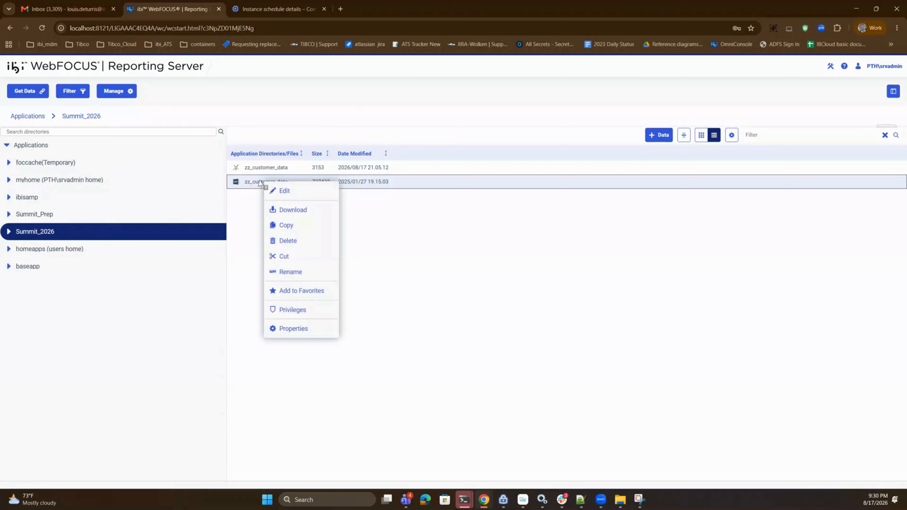
left_click(259, 167)
right_click(257, 169)
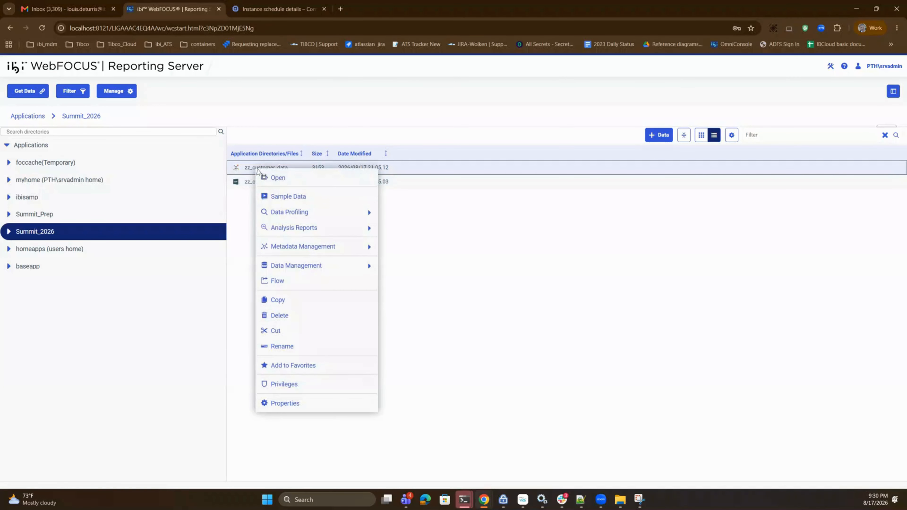
left_click(296, 281)
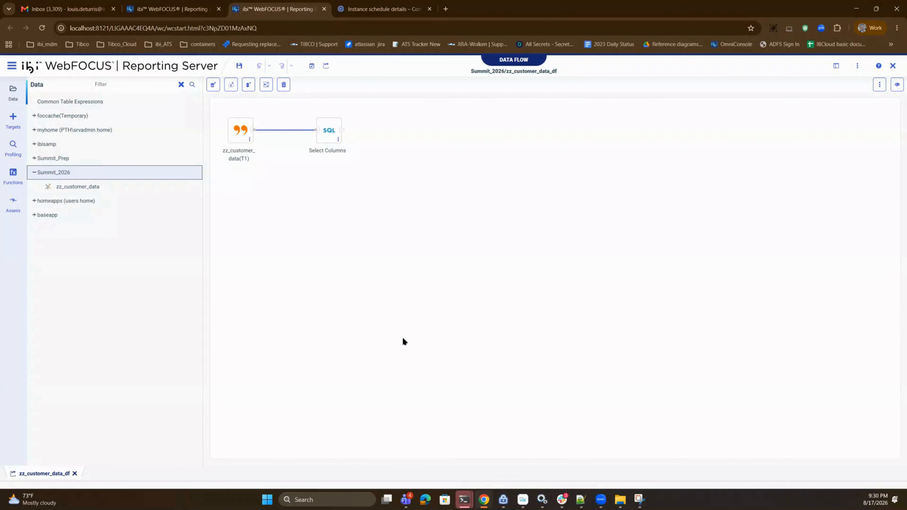
- Display sample data for the zz_customer_data source and examine the email, gender, SSN, date of birth and phone columns
right_click(237, 128)
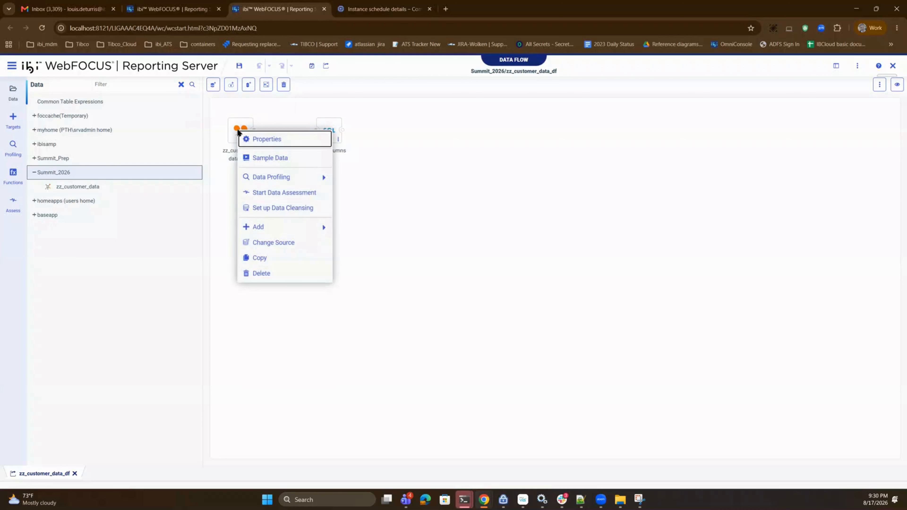
left_click(271, 157)
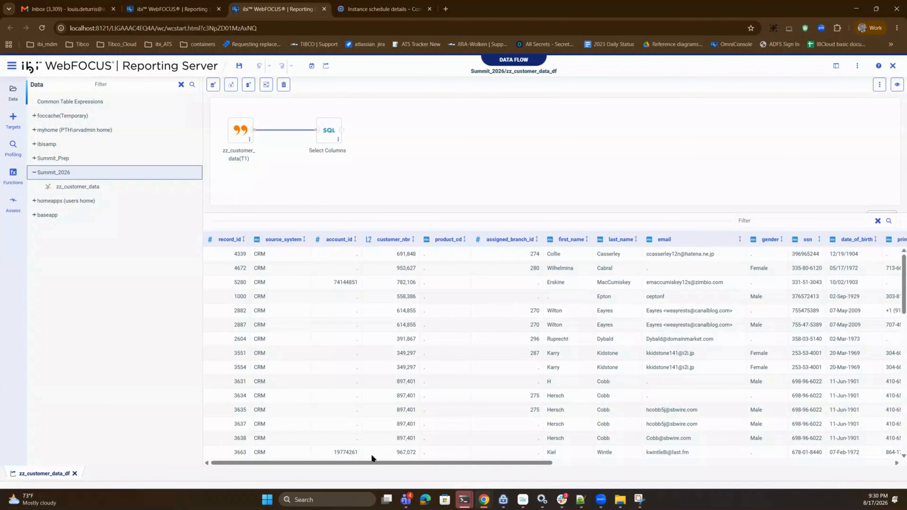
left_click_drag(375, 463, 479, 468)
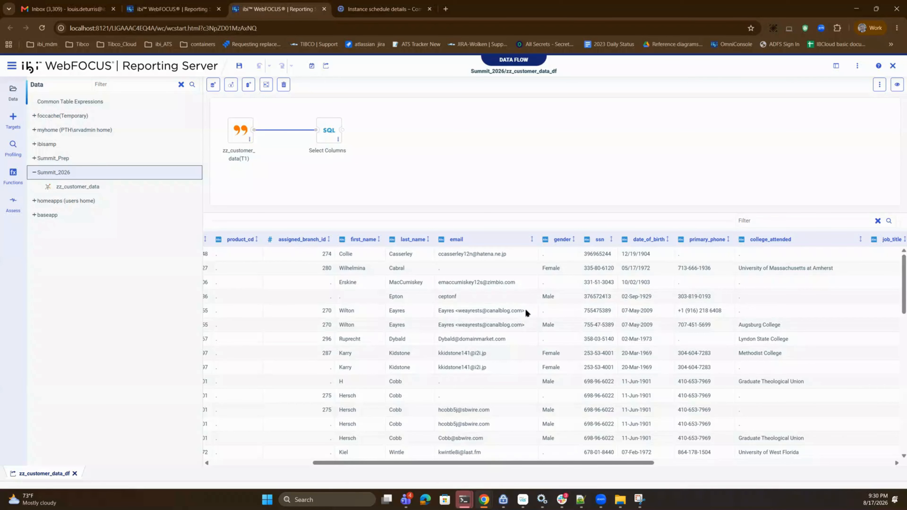
scroll(462, 343, "down", 3)
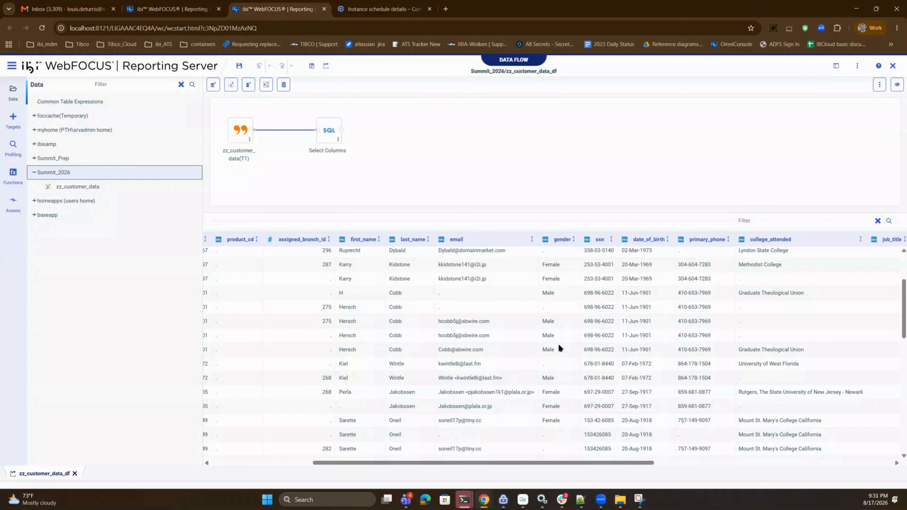
scroll(591, 352, "down", 5)
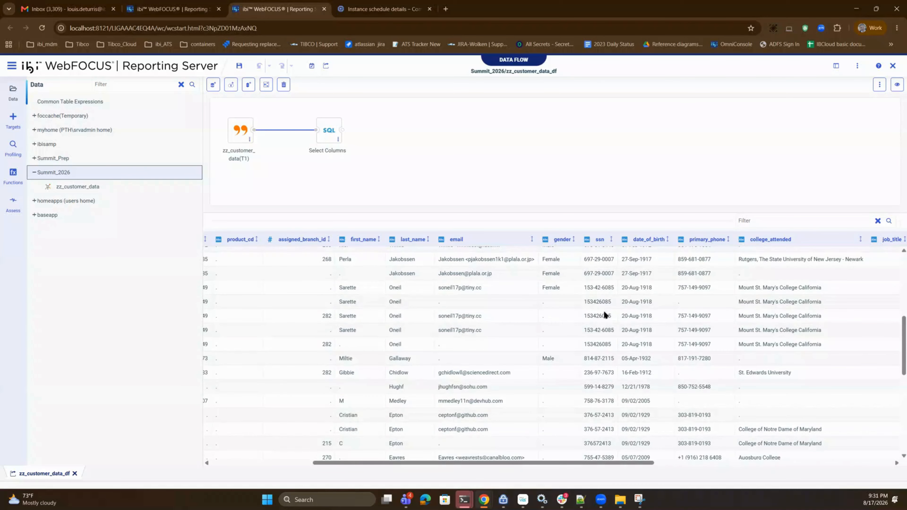
scroll(599, 343, "down", 5)
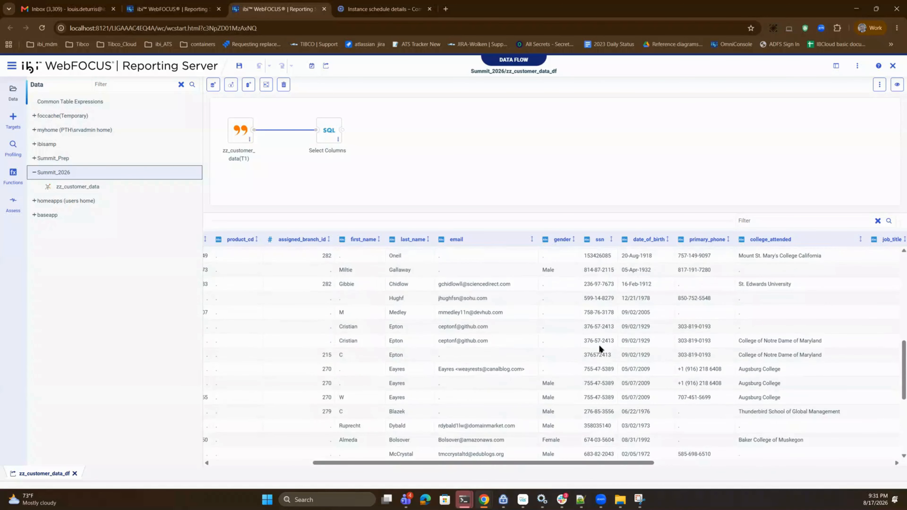
scroll(598, 344, "down", 2)
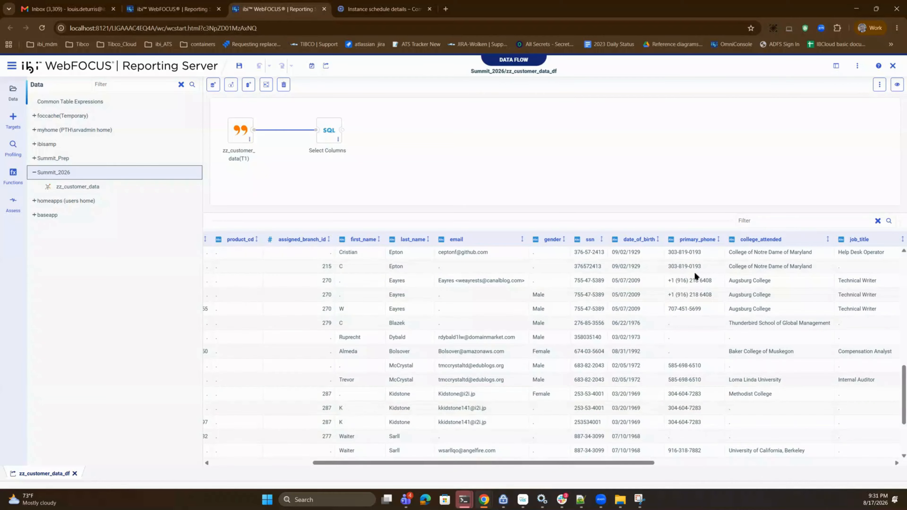
scroll(691, 314, "up", 2)
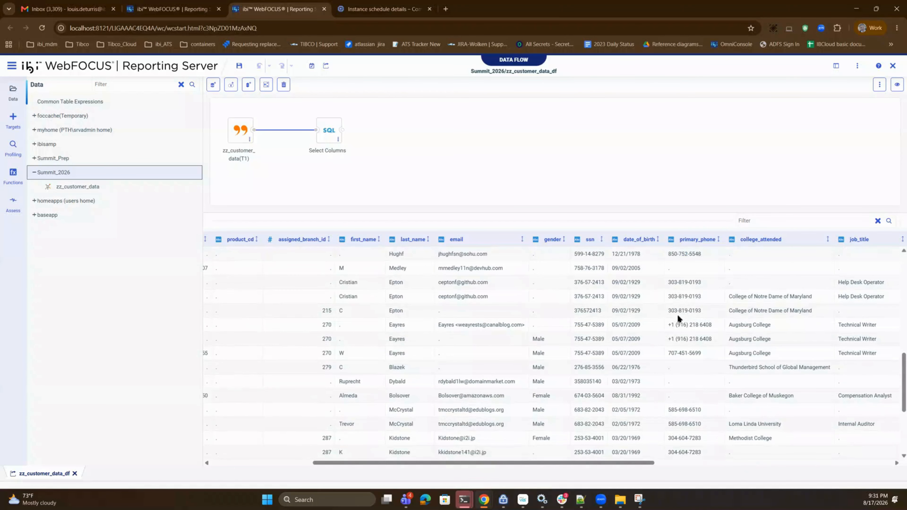
scroll(696, 325, "up", 10)
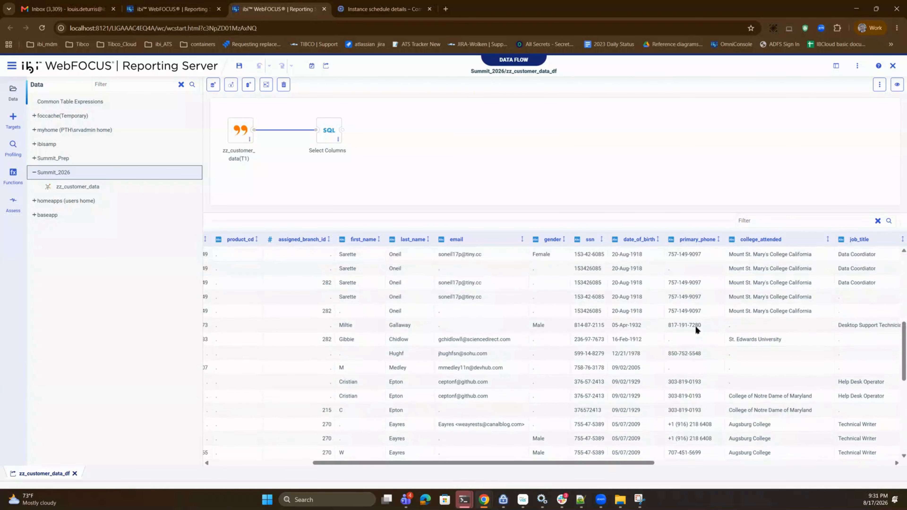
scroll(696, 325, "up", 5)
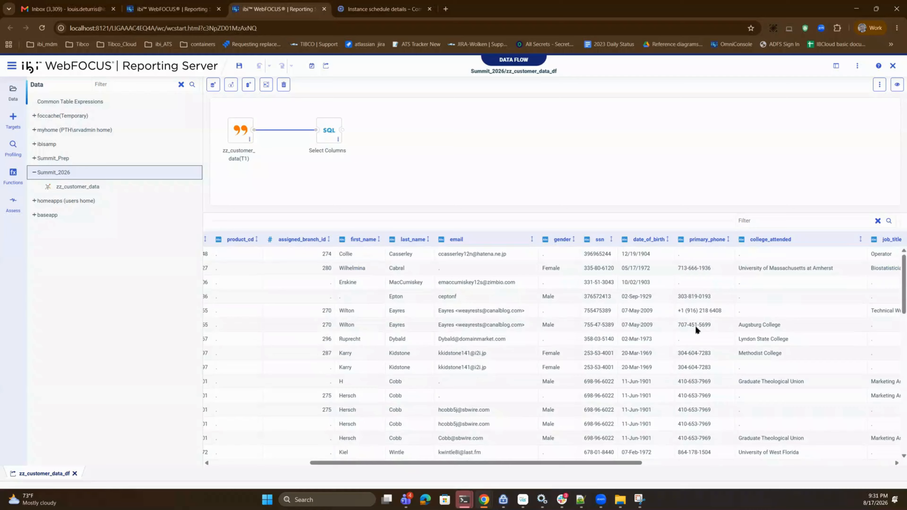
scroll(696, 378, "down", 10)
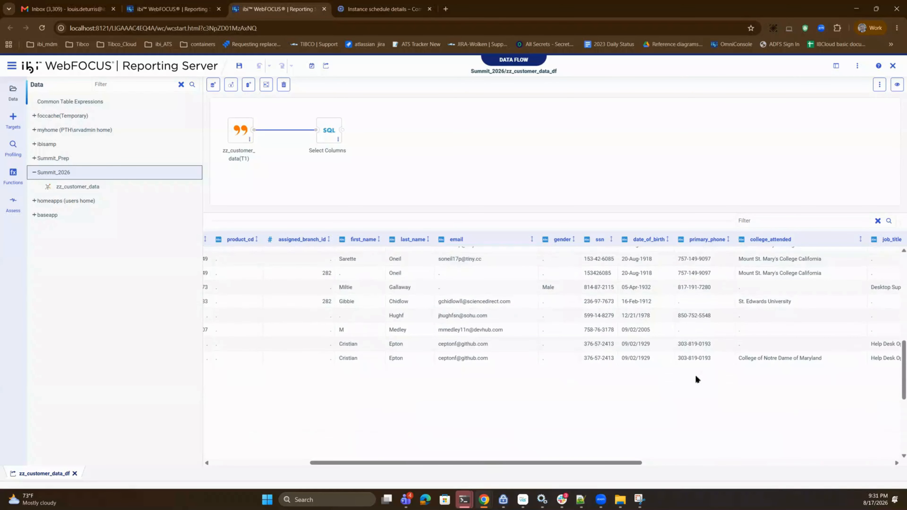
scroll(696, 375, "down", 3)
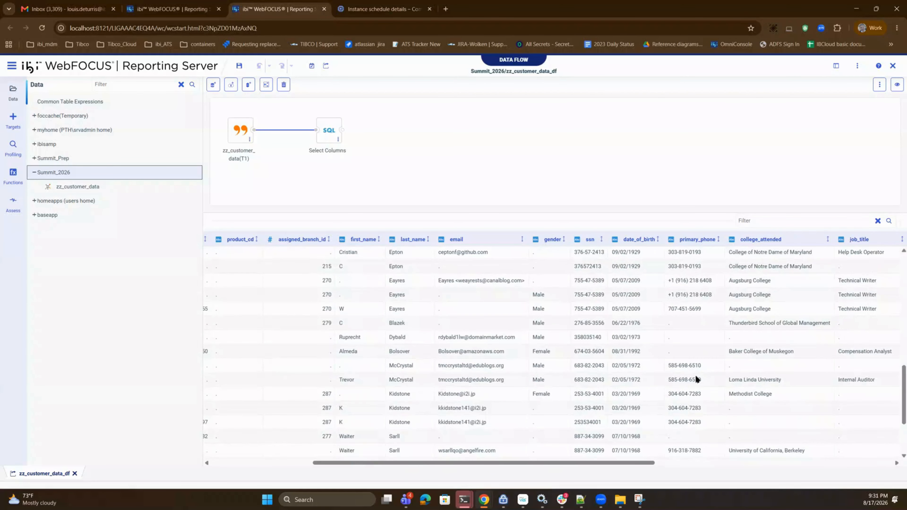
scroll(694, 393, "down", 3)
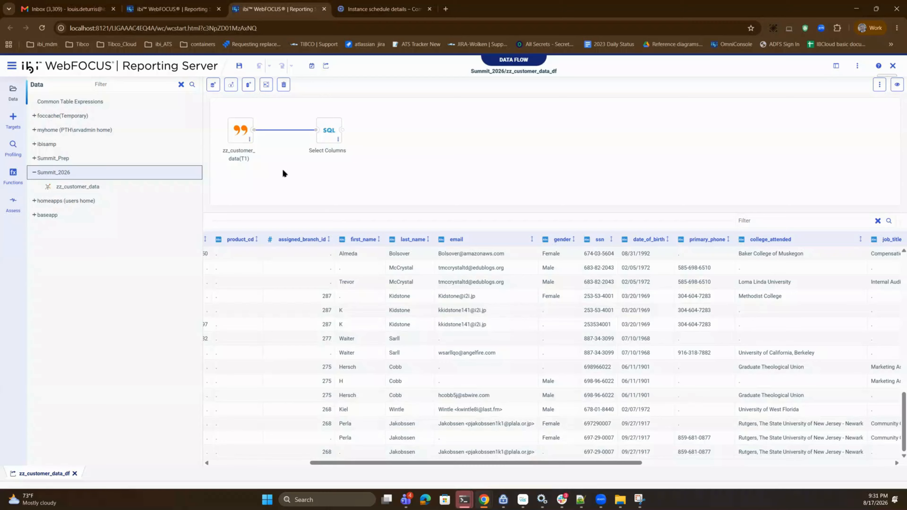
- Set up data cleansing for the zz_customer_data source and browse the cleansing rules available for the email field
right_click(238, 136)
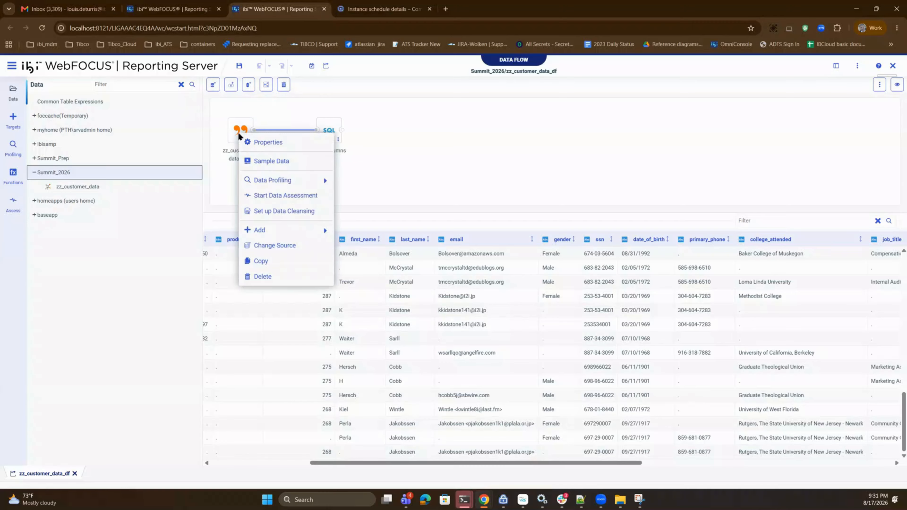
mouse_move(280, 181)
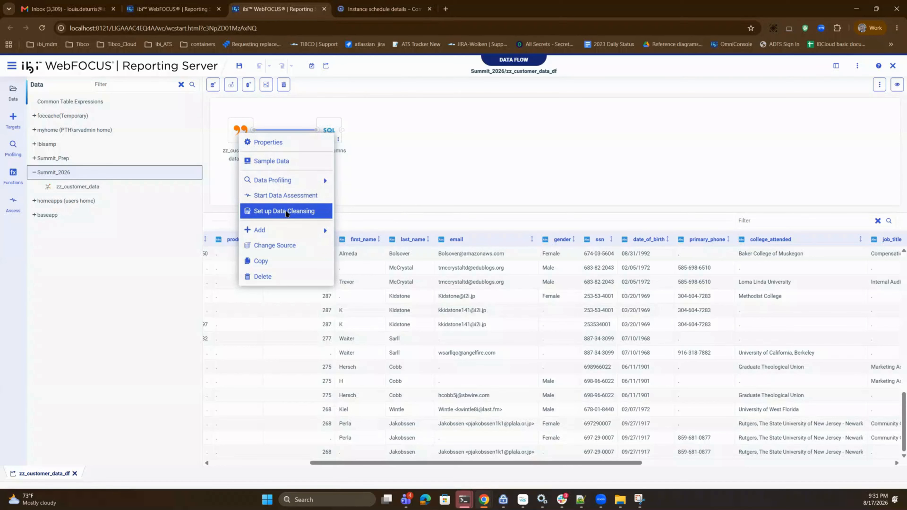
left_click(287, 212)
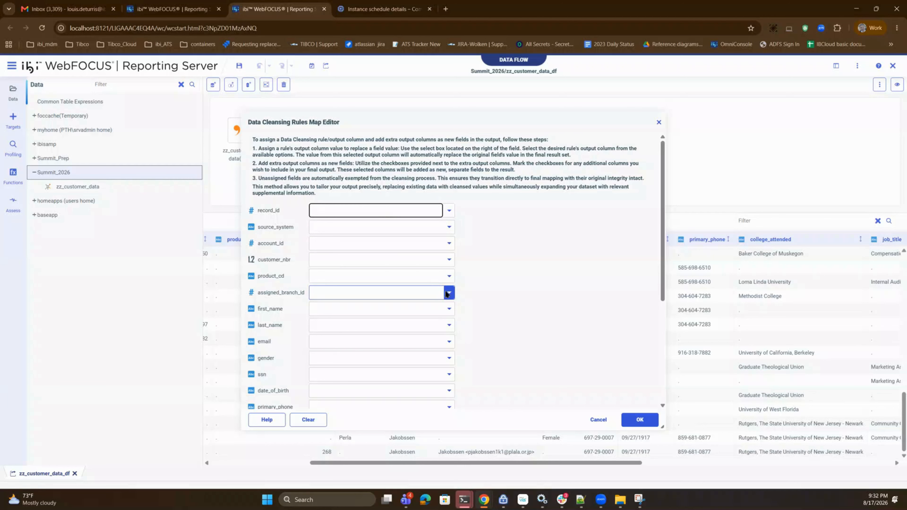
scroll(400, 301, "down", 3)
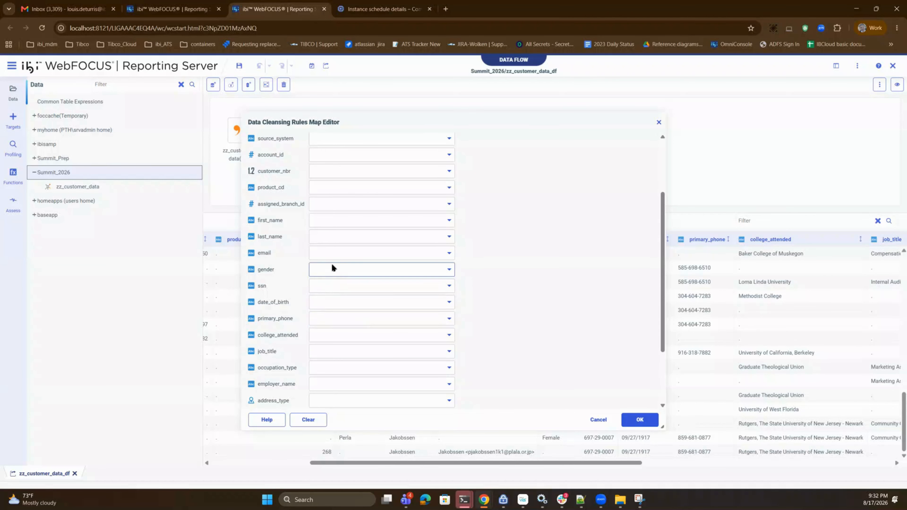
left_click(331, 251)
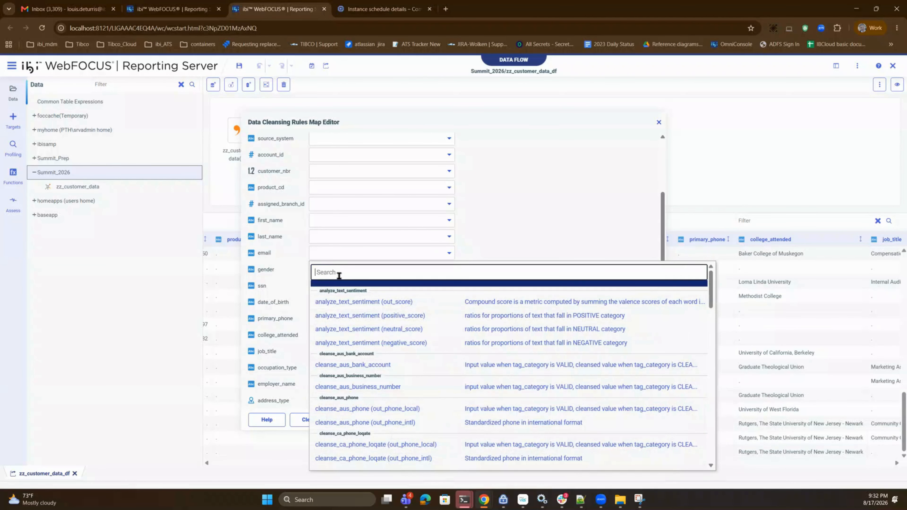
scroll(404, 359, "down", 5)
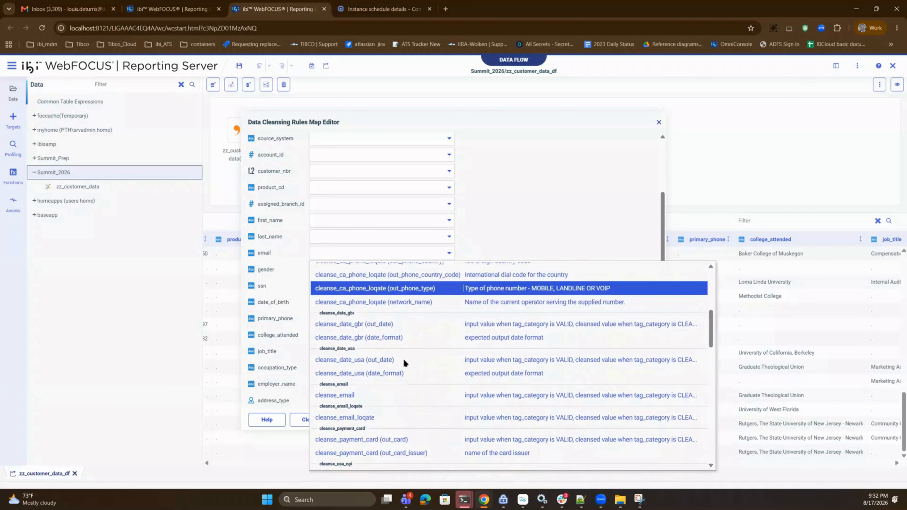
scroll(404, 360, "down", 10)
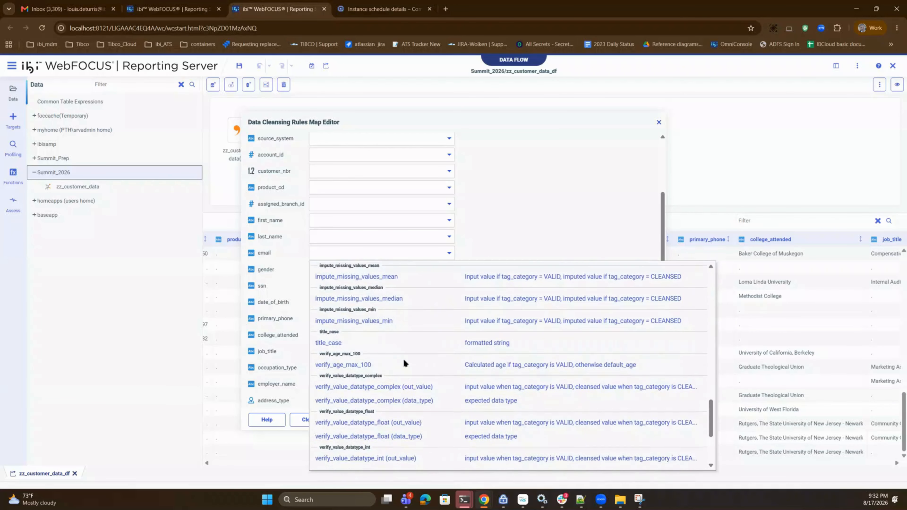
scroll(386, 395, "up", 15)
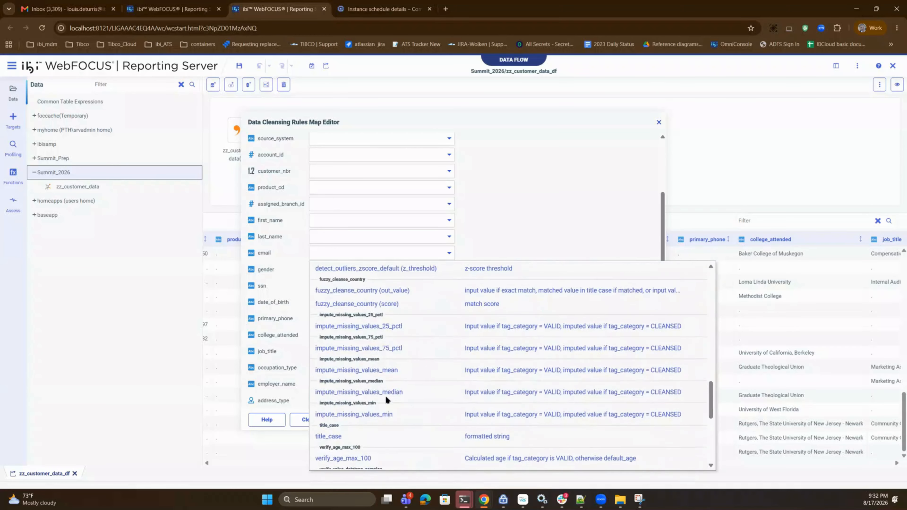
scroll(385, 395, "up", 3)
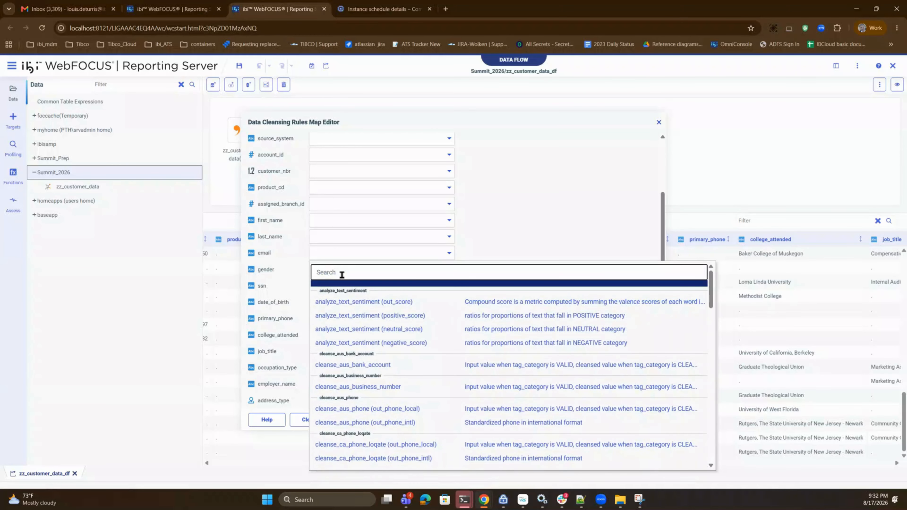
- Assign the cleanse_email rule to the email field, return the original value on cleansing error, and include its tag_category output
type("email")
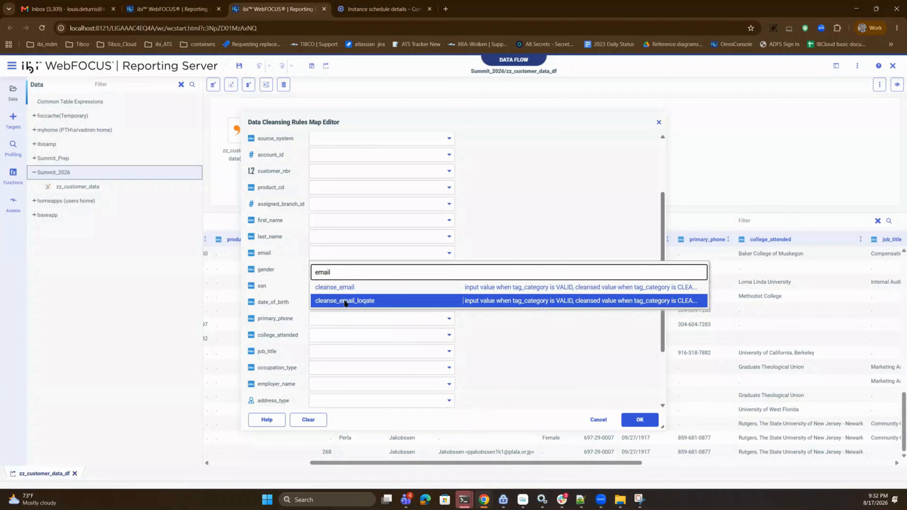
left_click(333, 286)
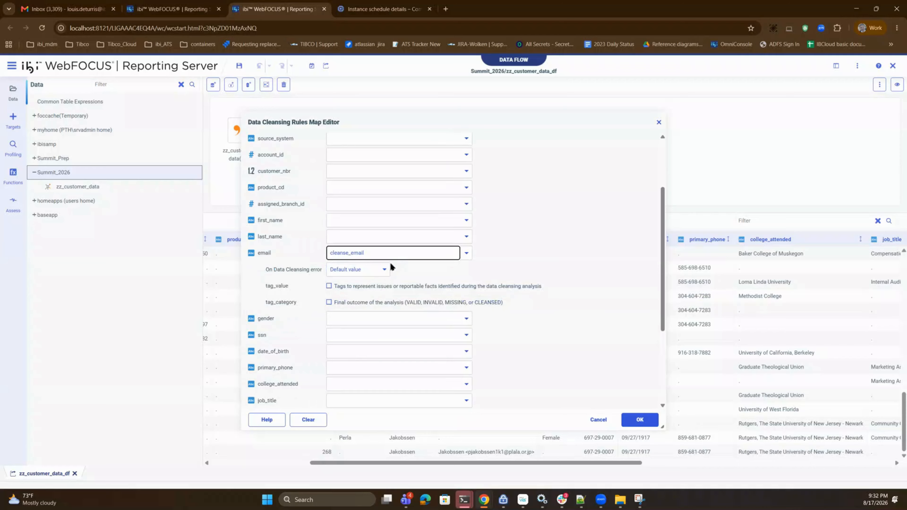
left_click(384, 270)
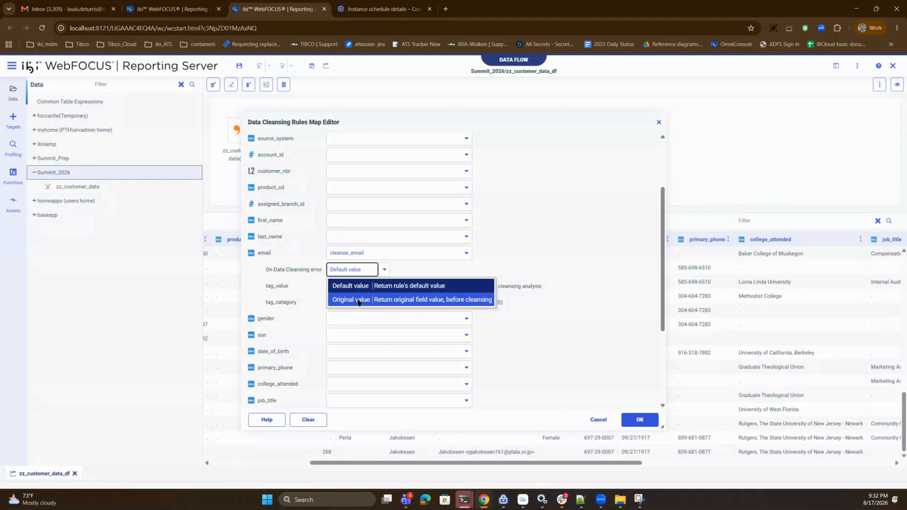
left_click(358, 301)
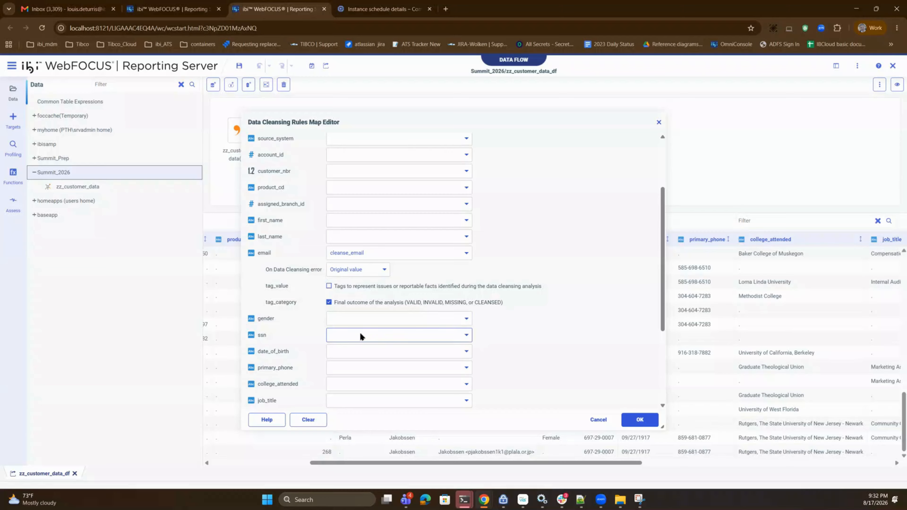
- Assign the cleanse_usa_ssn rule to the ssn field, with the original value on cleansing error and the tag_category output included
left_click(353, 336)
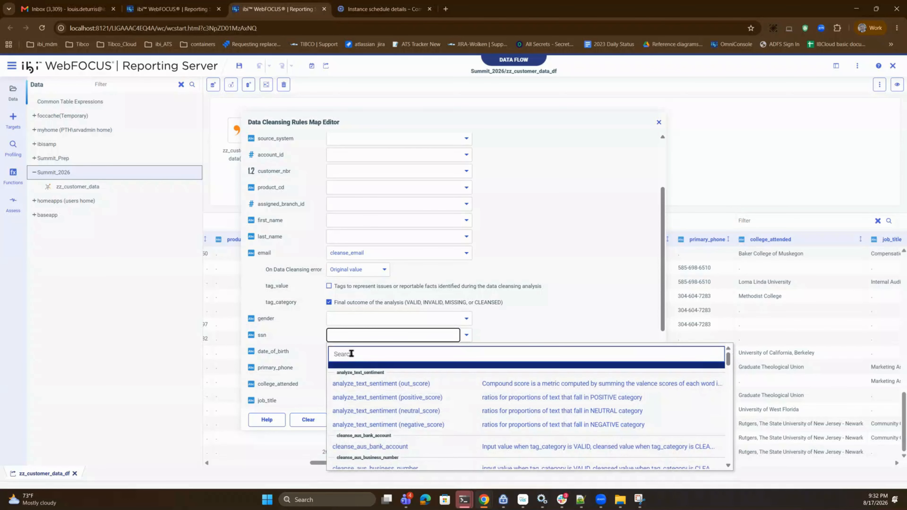
type("ssn")
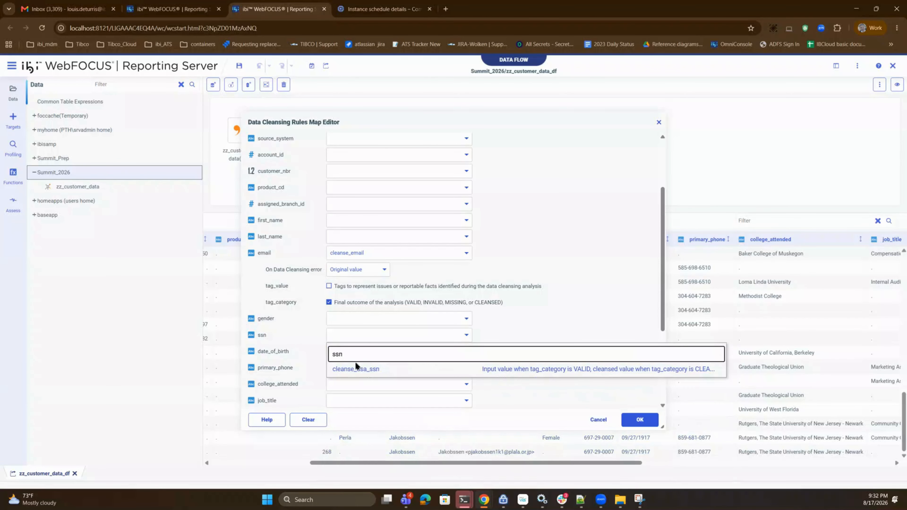
left_click(356, 369)
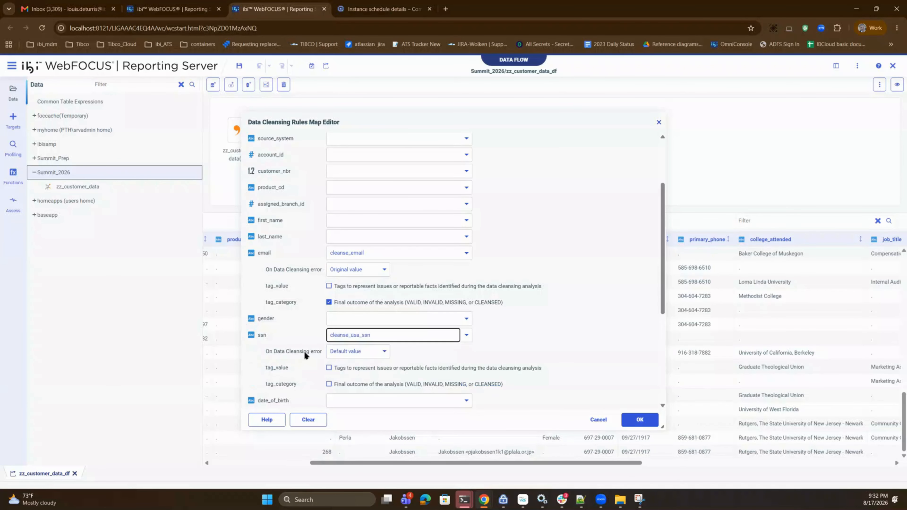
left_click(372, 352)
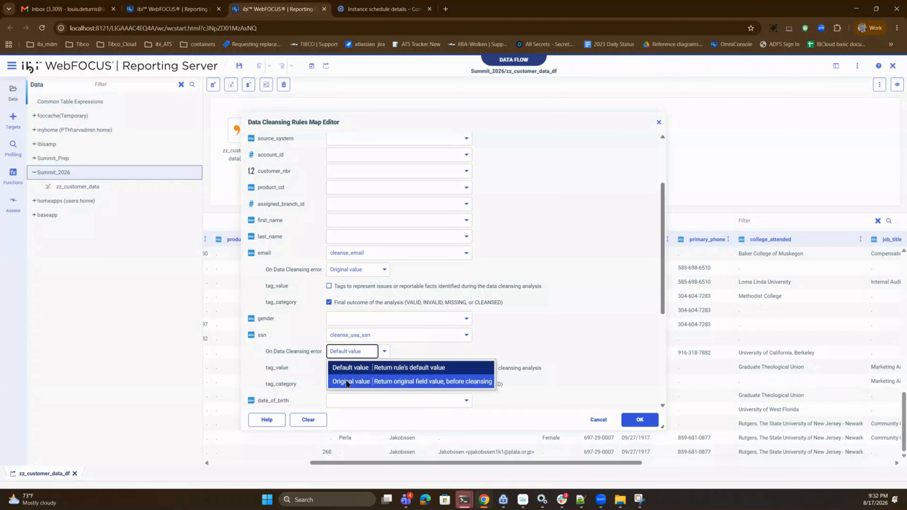
left_click(346, 380)
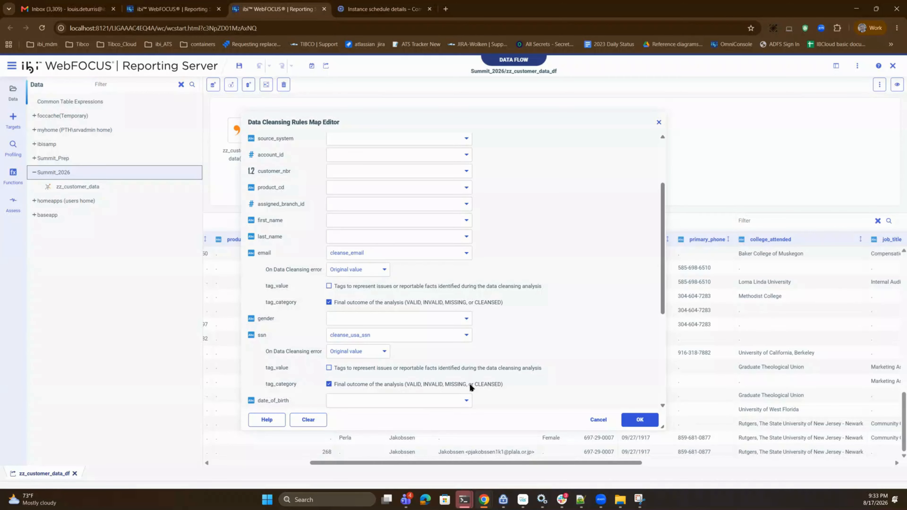
- Assign the cleanse_usa_phone (out_phone_local) rule to the primary_phone field
scroll(527, 383, "down", 1)
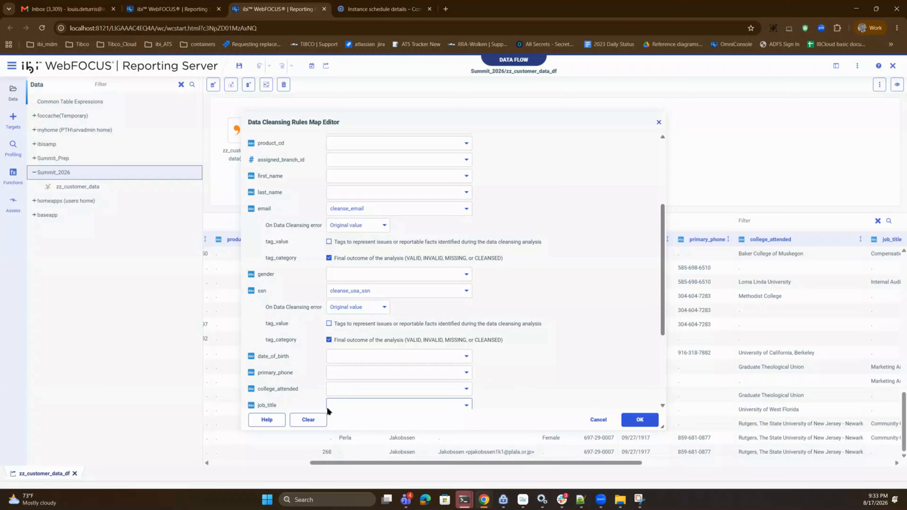
left_click(349, 373)
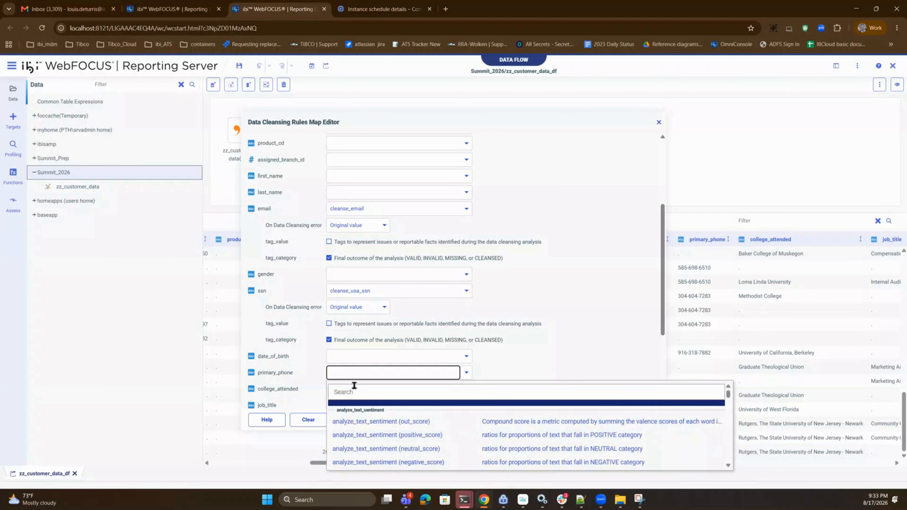
type("ph")
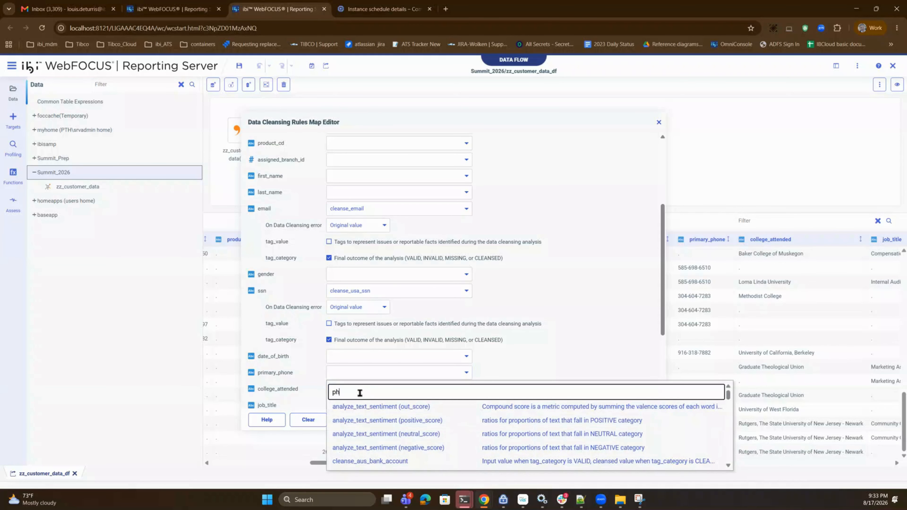
type("one")
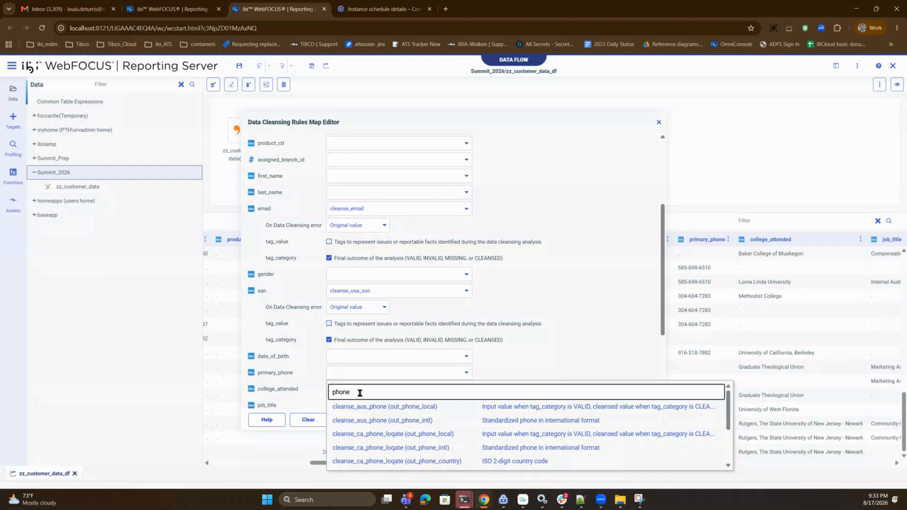
scroll(431, 429, "down", 2)
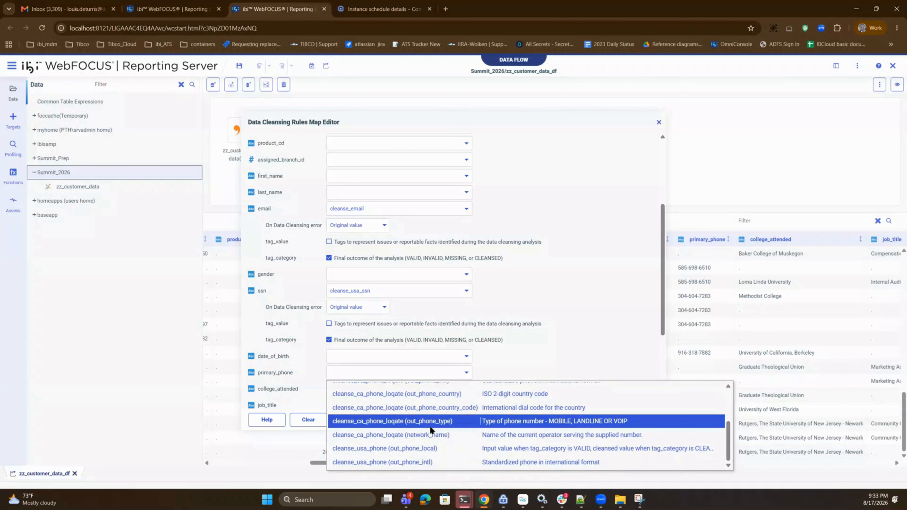
scroll(430, 427, "up", 2)
scroll(384, 427, "down", 1)
scroll(384, 426, "down", 1)
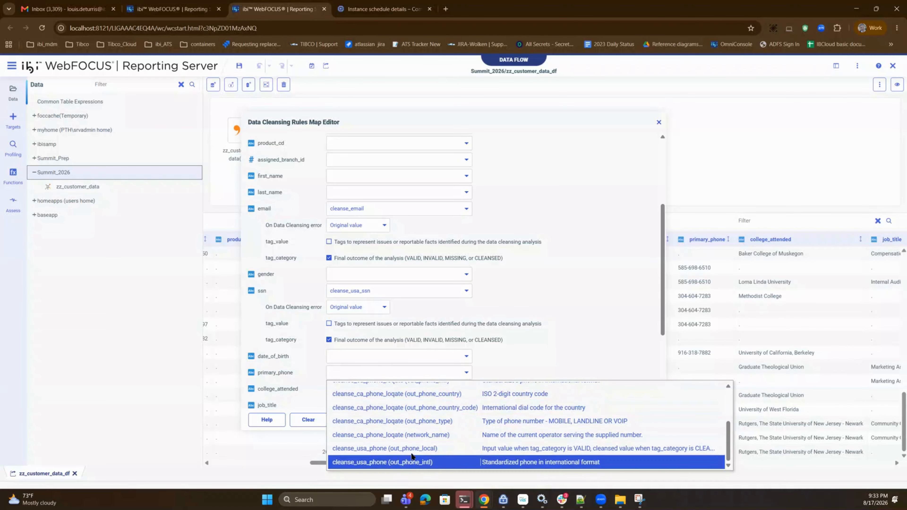
left_click(371, 449)
scroll(512, 339, "down", 2)
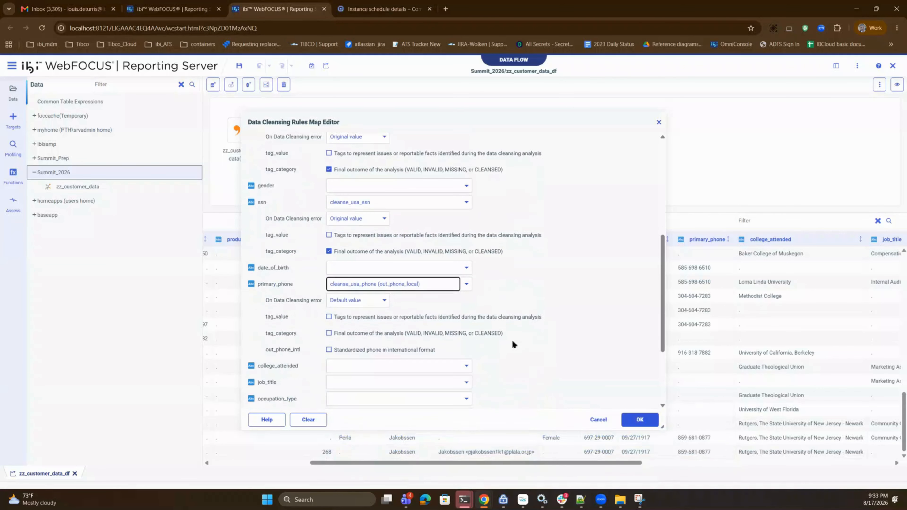
- Set primary_phone to return the original value on cleansing error, include its tag_category output, and apply the cleansing rules map
left_click(385, 302)
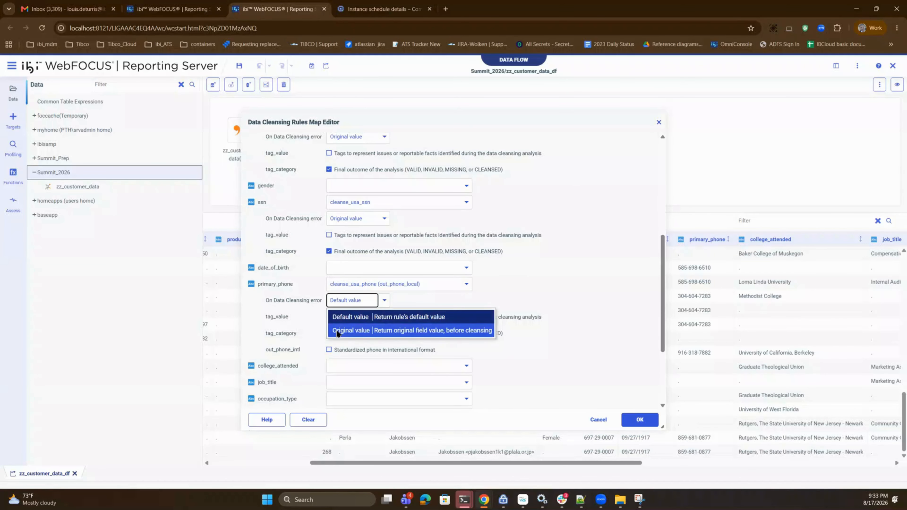
left_click(345, 331)
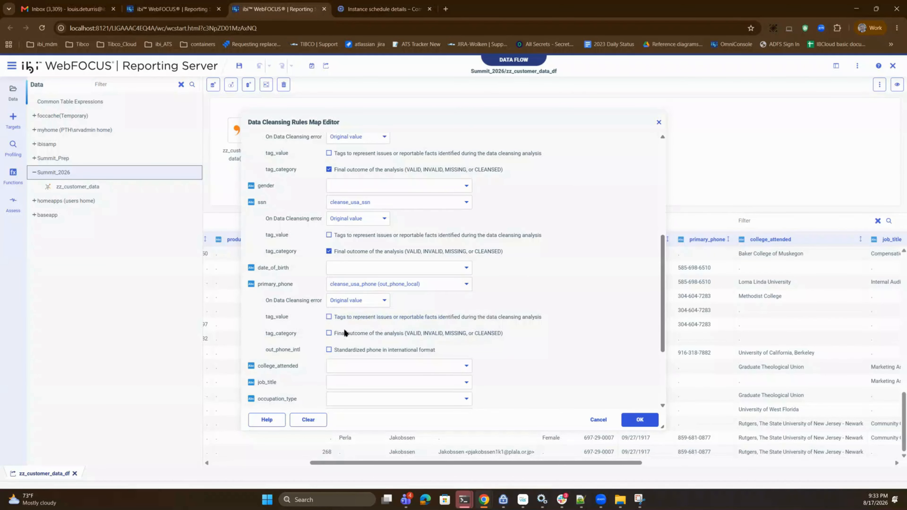
left_click(329, 333)
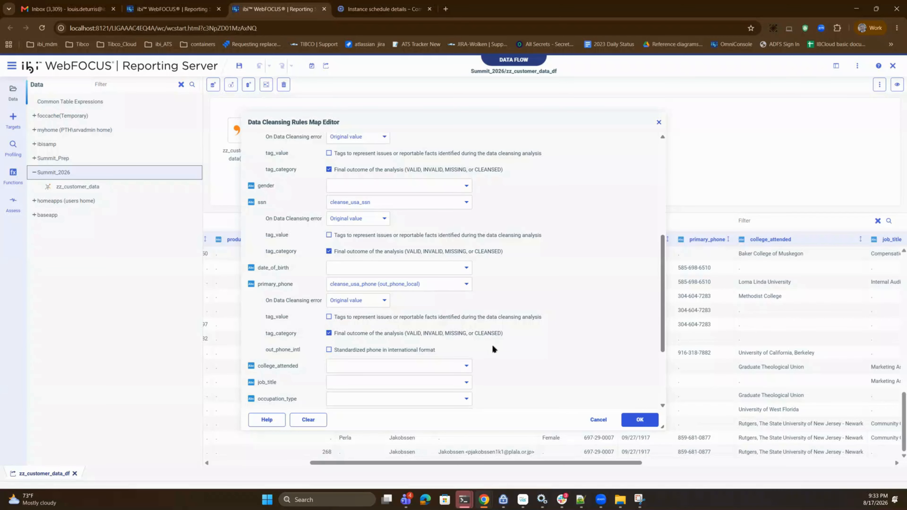
left_click(640, 419)
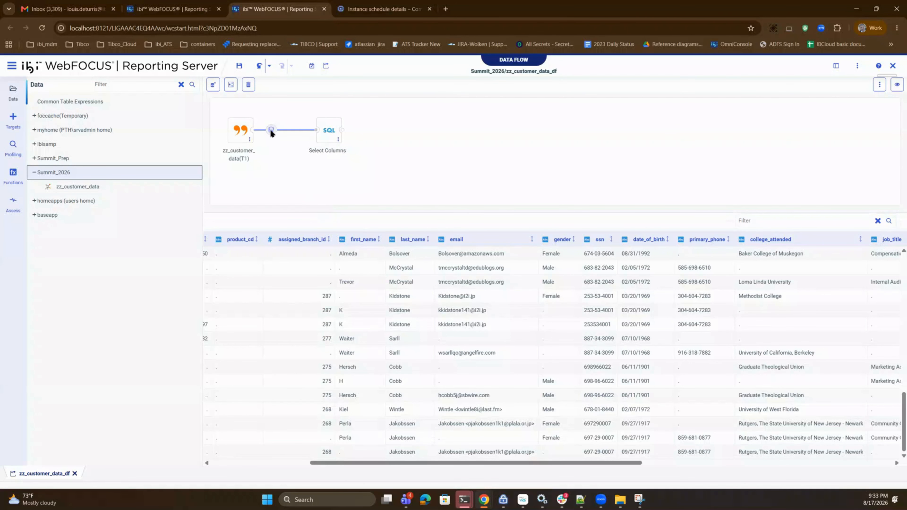
- Test the data cleansing on the flow and examine the email, ssn and primary_phone results alongside their tag_category values
mouse_move(271, 132)
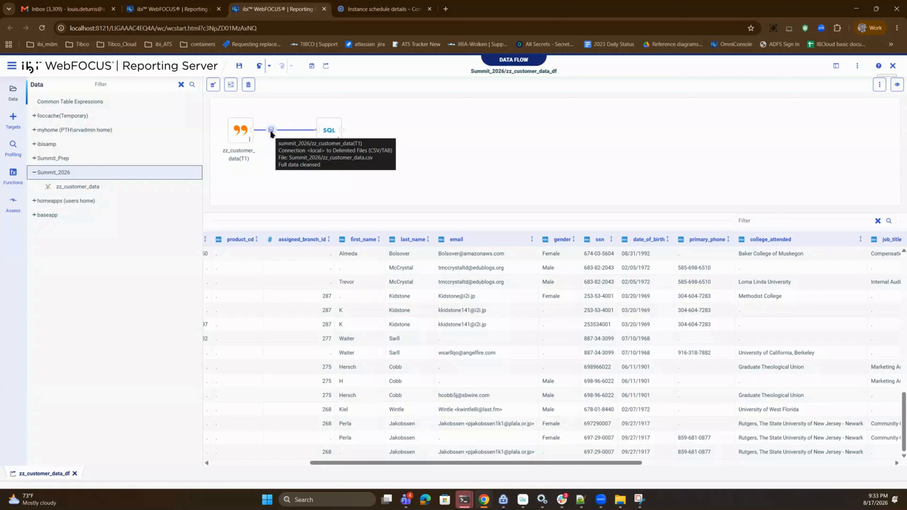
left_click(271, 130)
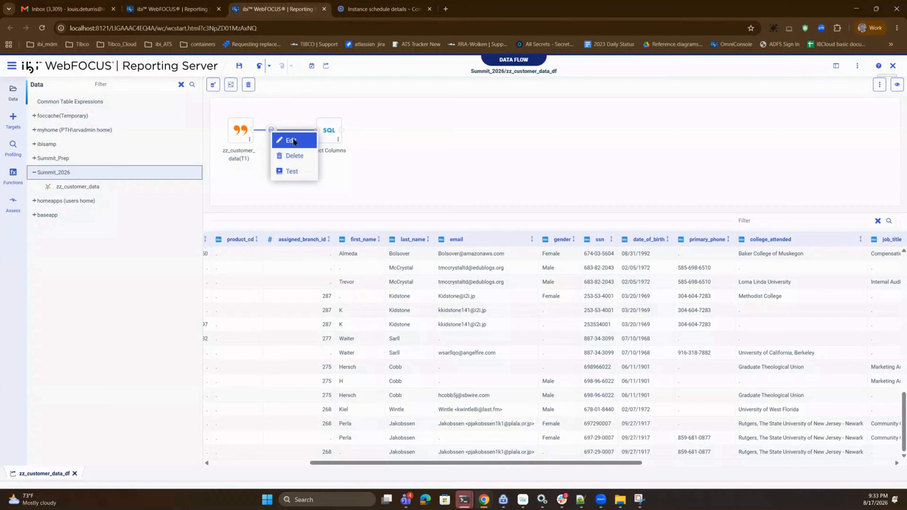
left_click(293, 157)
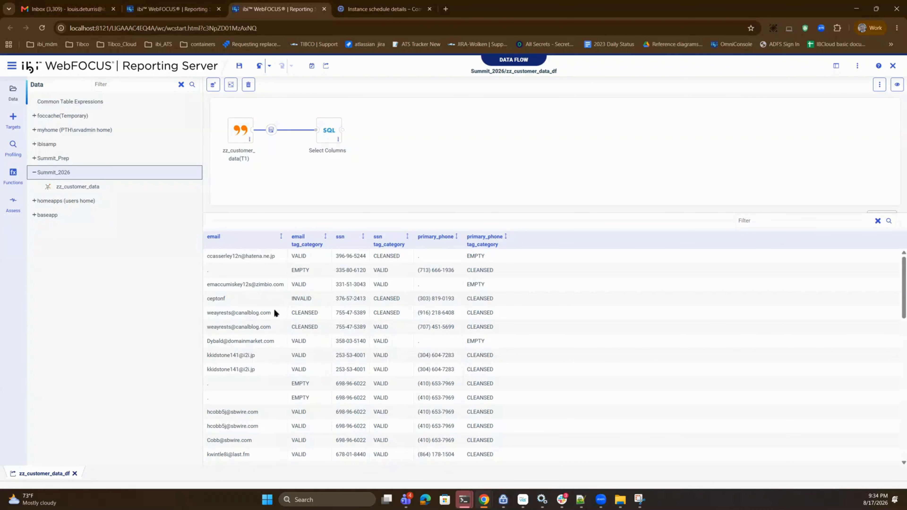
scroll(297, 409, "down", 1)
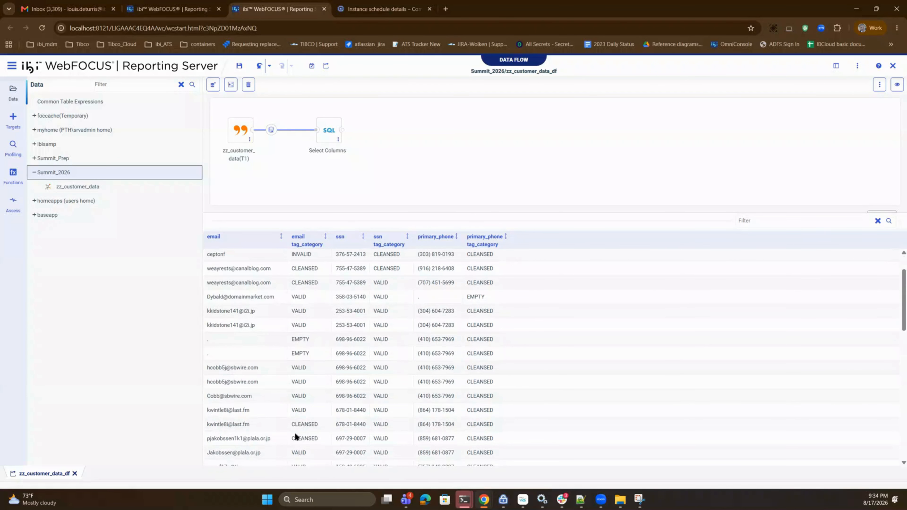
scroll(234, 443, "down", 2)
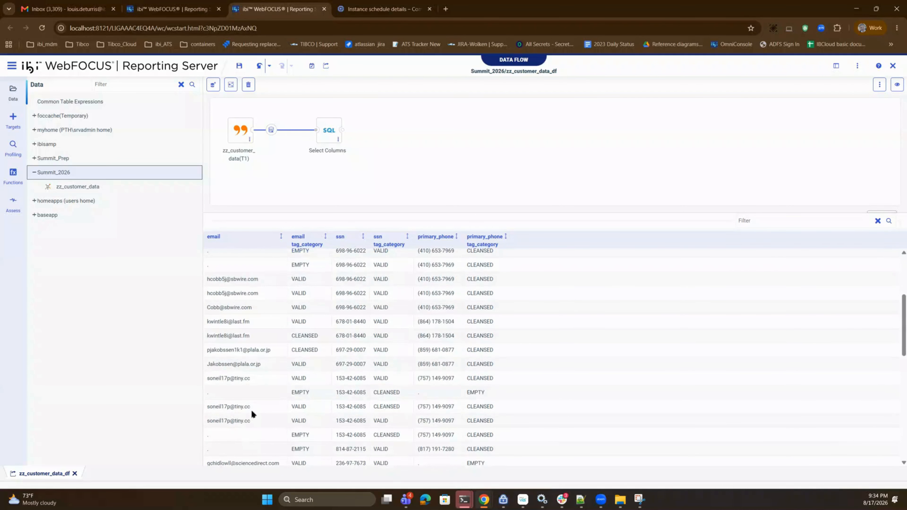
scroll(252, 411, "up", 3)
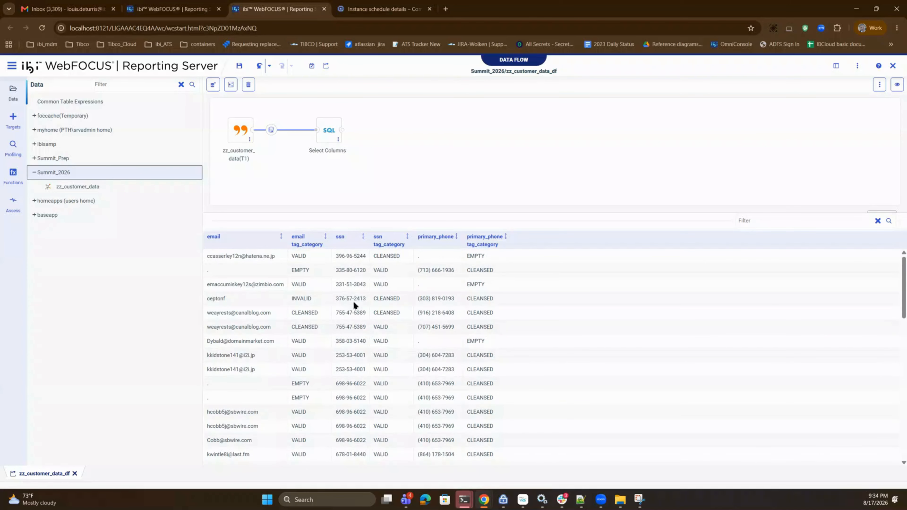
scroll(356, 305, "down", 2)
scroll(359, 313, "down", 4)
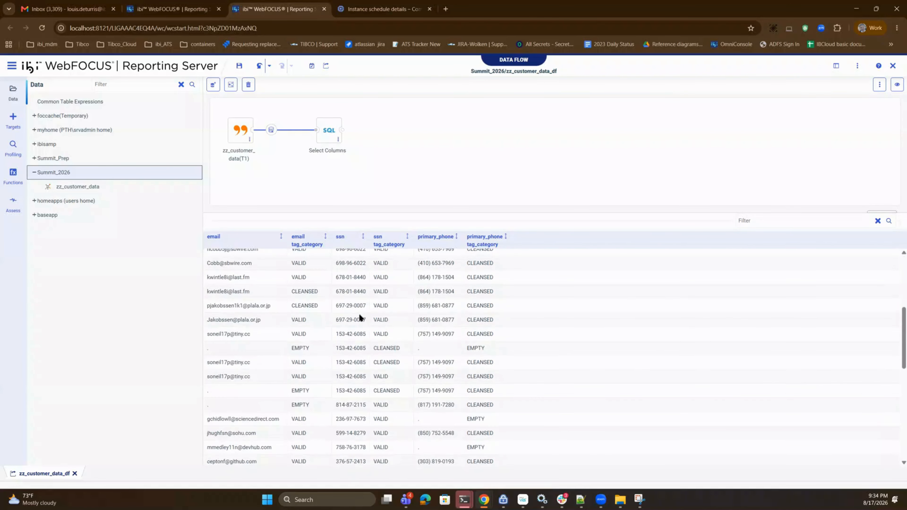
- Examine the remaining cleansed rows, comparing the ssn and primary_phone values with their tag_category values
scroll(345, 379, "down", 3)
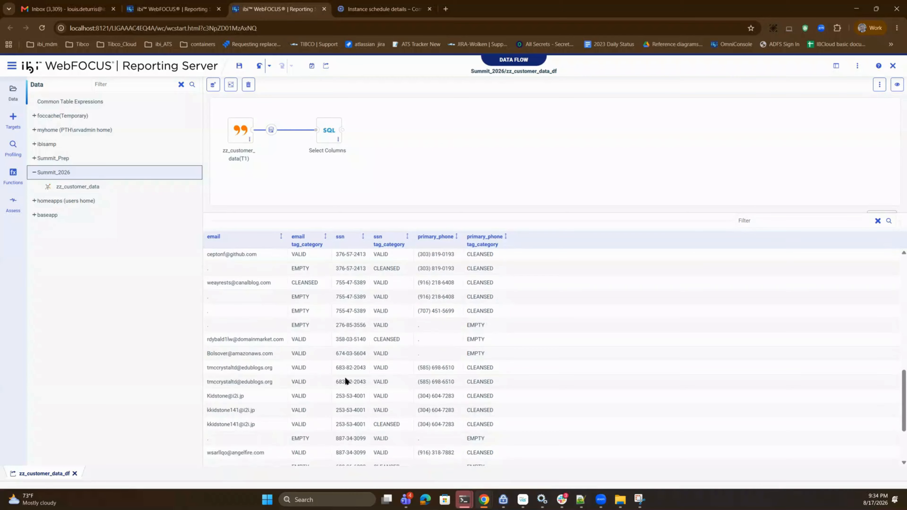
scroll(345, 381, "down", 2)
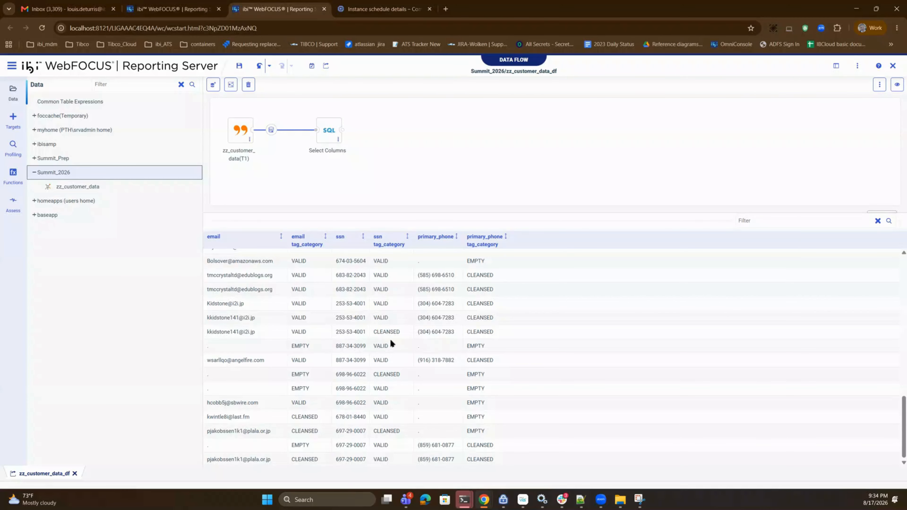
scroll(388, 377, "up", 4)
scroll(386, 372, "up", 3)
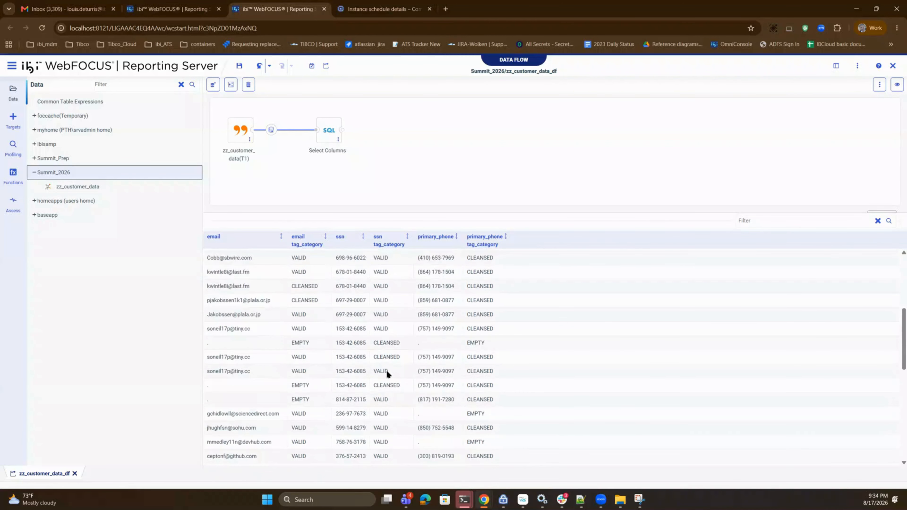
scroll(386, 373, "up", 3)
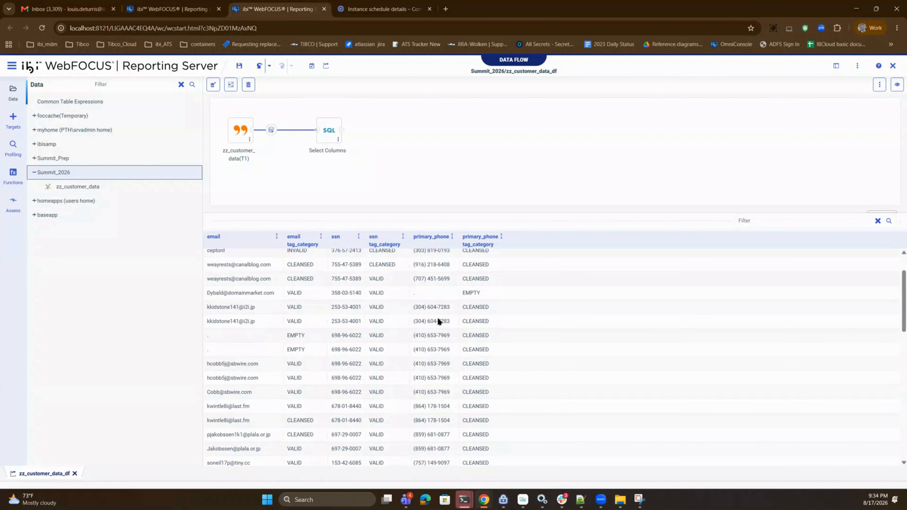
scroll(447, 308, "up", 1)
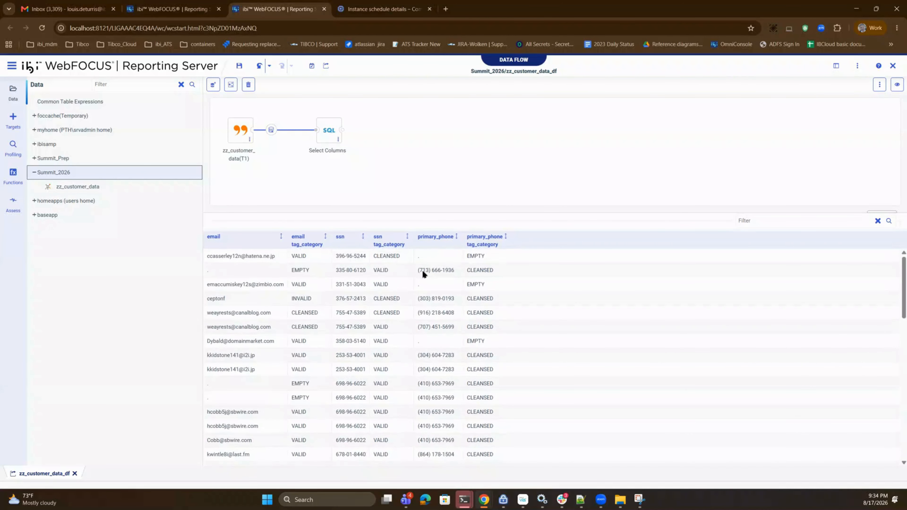
scroll(437, 321, "down", 3)
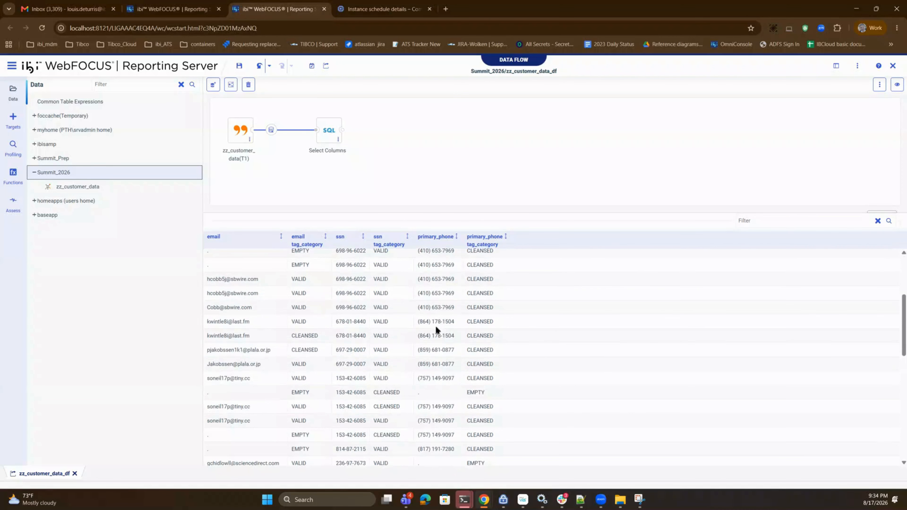
scroll(442, 392, "down", 3)
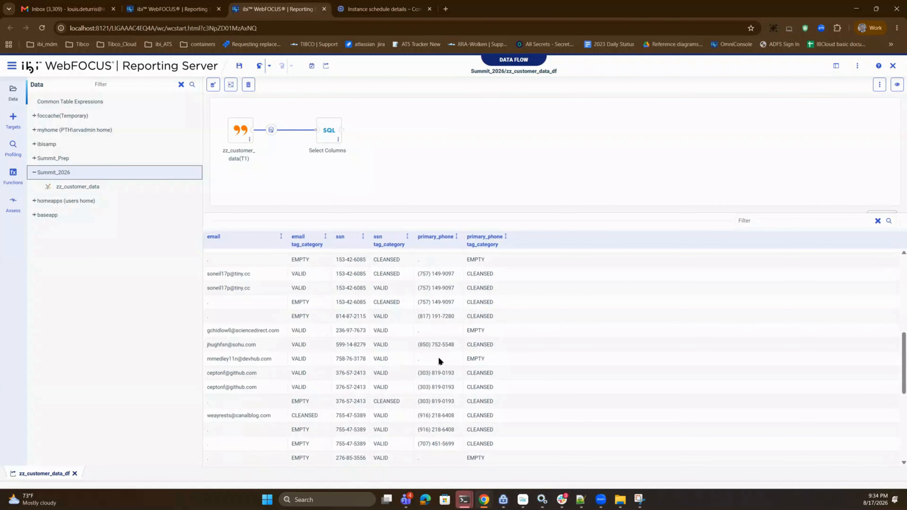
scroll(439, 358, "down", 3)
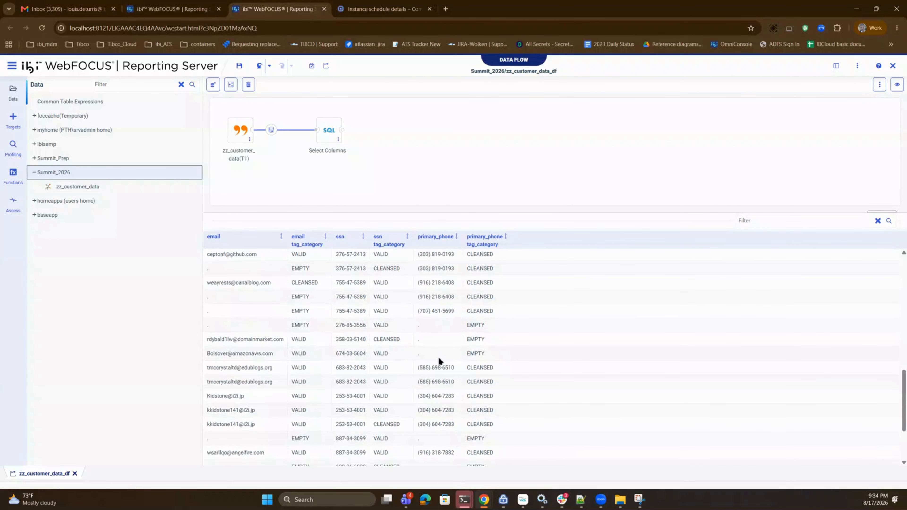
scroll(438, 356, "down", 3)
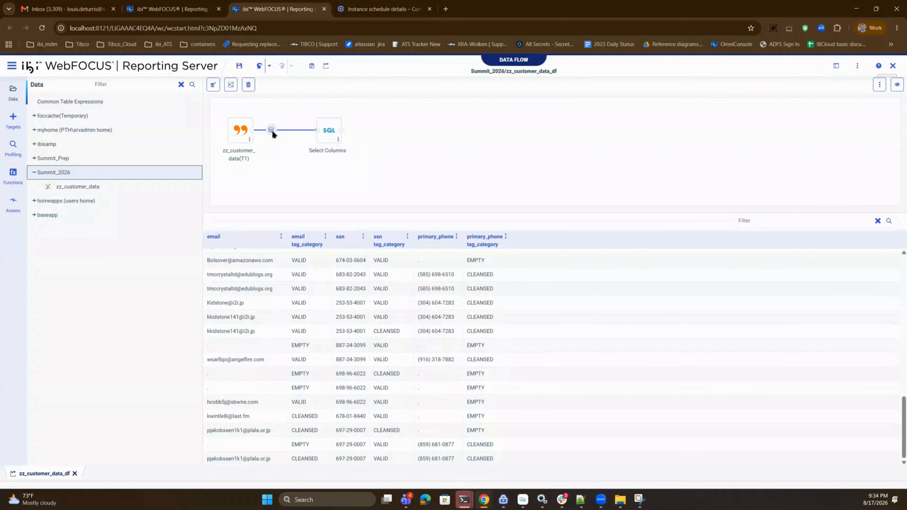
- Add the email, ssn and primary_phone tag_category fields to the Select Columns query and review them in the sample data
right_click(328, 133)
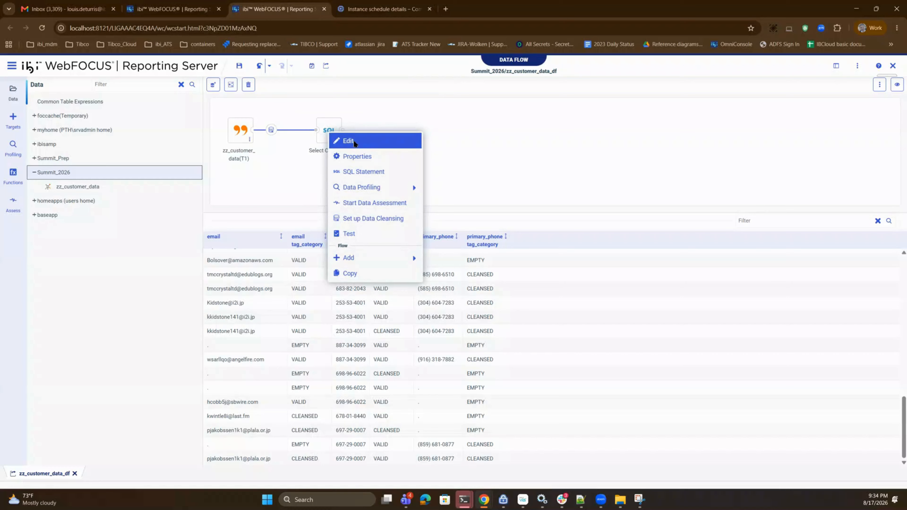
left_click(355, 144)
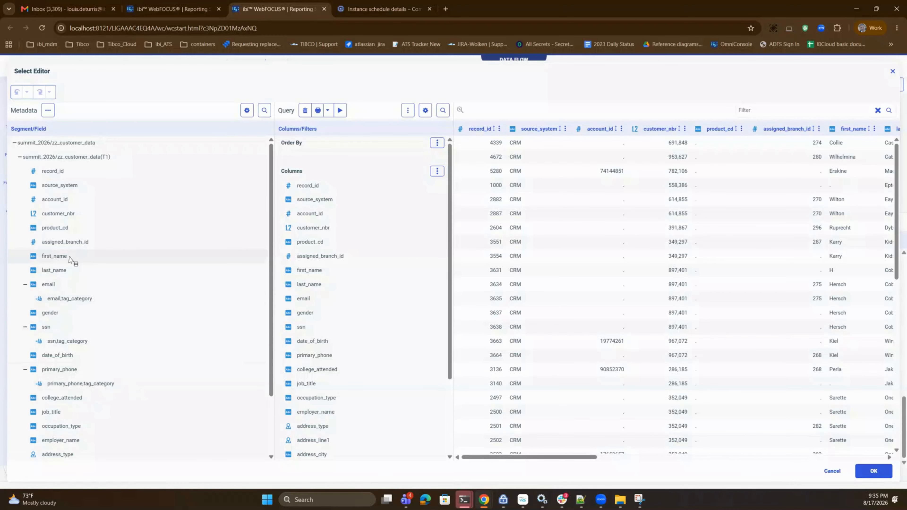
double_click(64, 300)
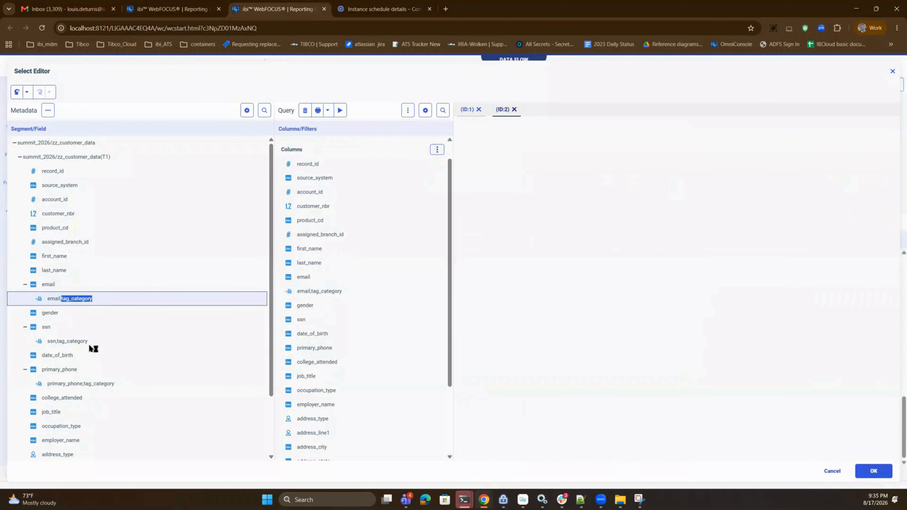
double_click(60, 342)
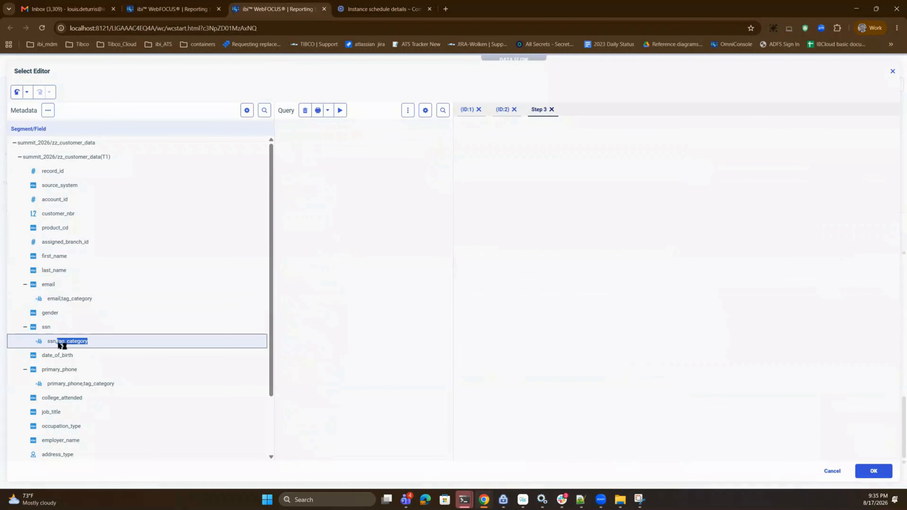
double_click(72, 384)
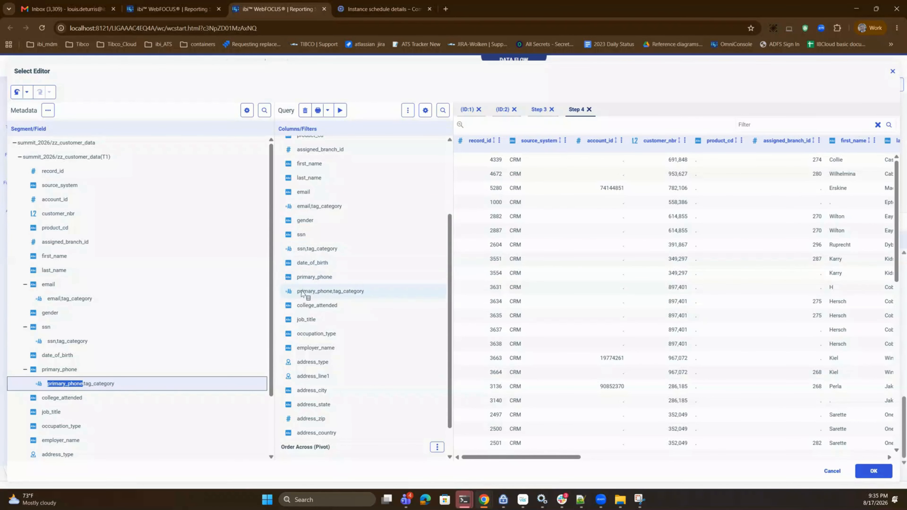
left_click_drag(581, 457, 634, 462)
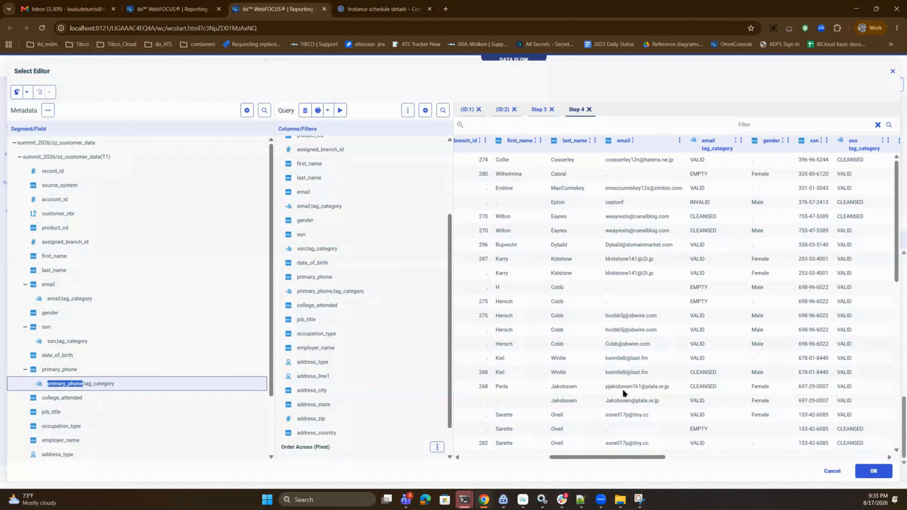
left_click_drag(627, 458, 669, 451)
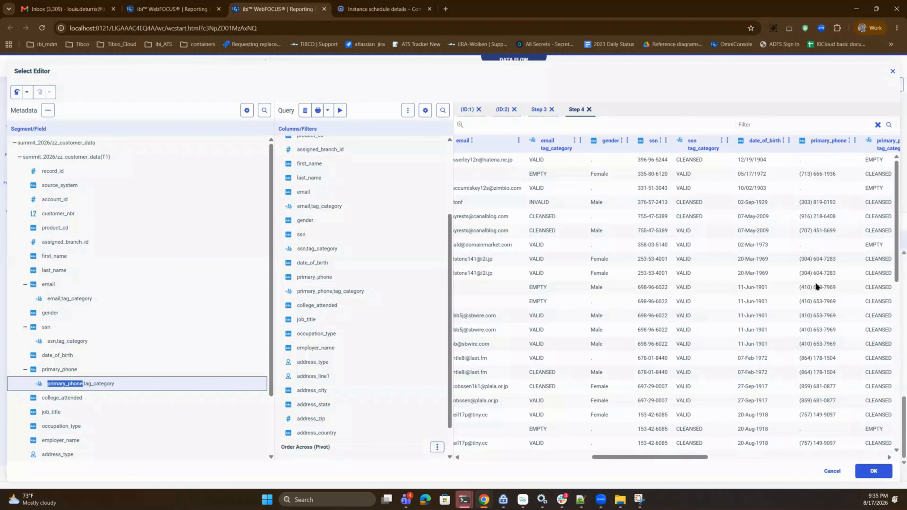
scroll(816, 329, "down", 4)
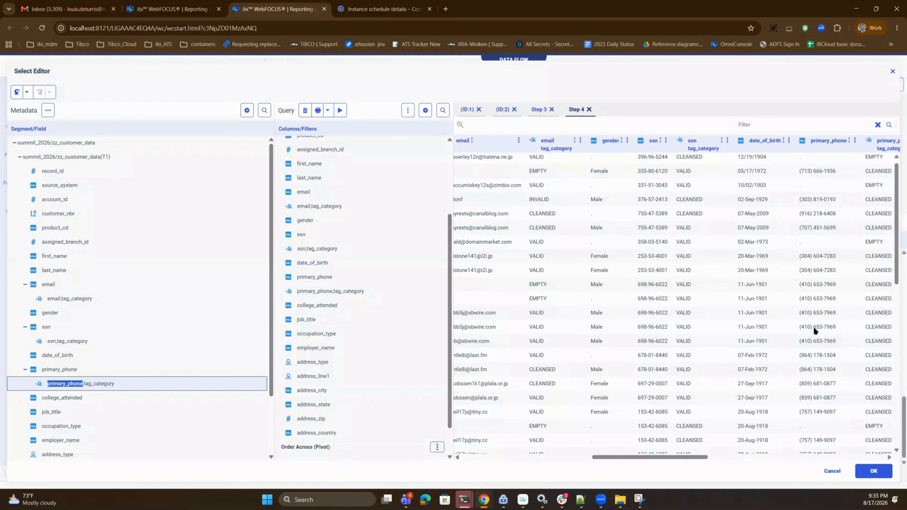
left_click(874, 471)
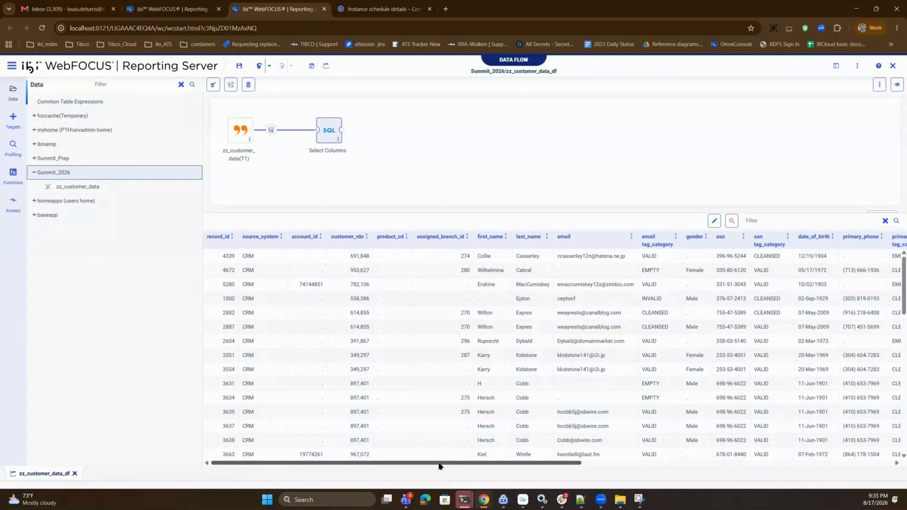
left_click_drag(439, 466, 532, 465)
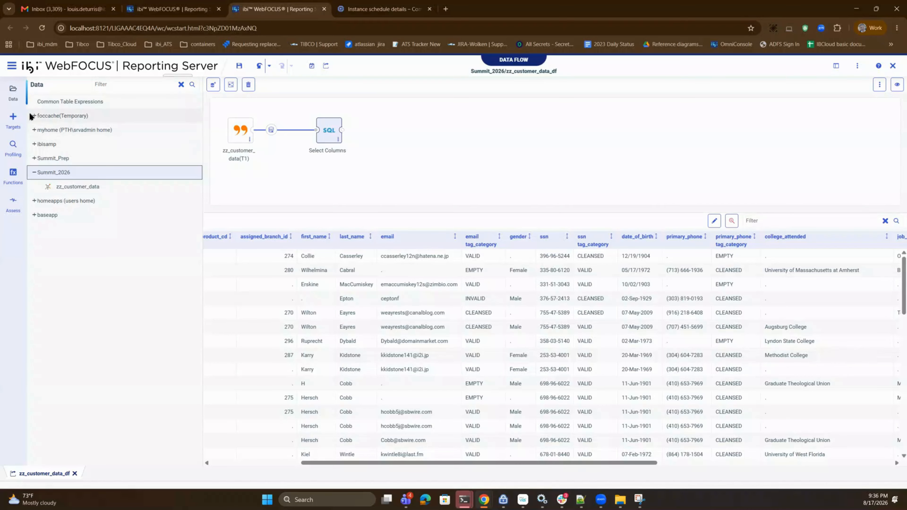
- Add a new target after Select Columns and set its synonym application to Summit_2026 in the load options
left_click(19, 120)
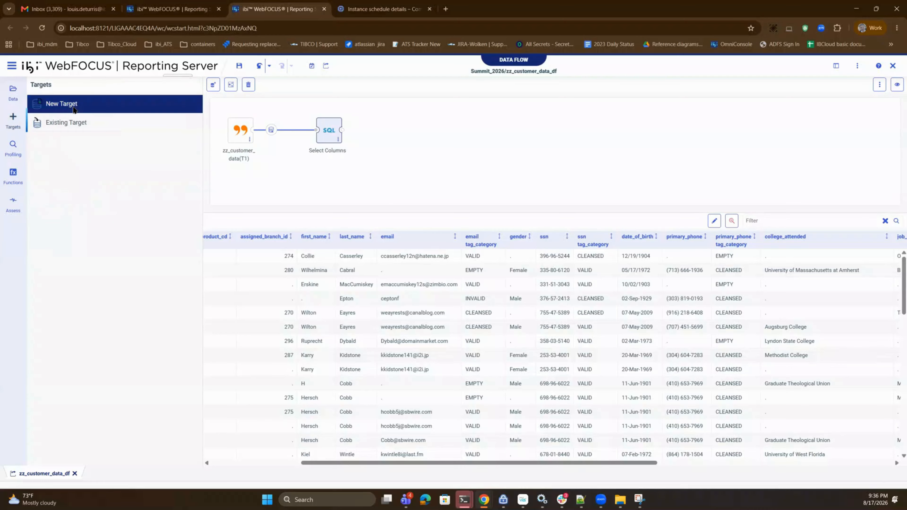
left_click(86, 111)
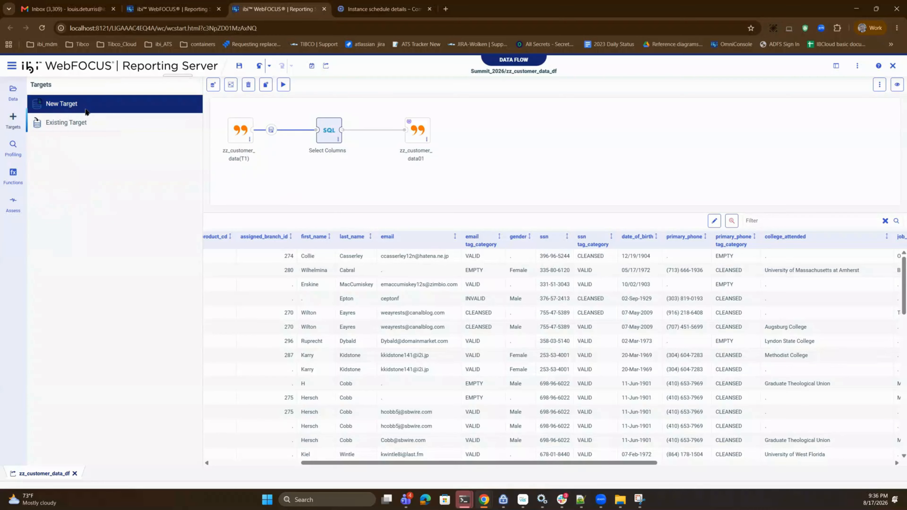
right_click(416, 132)
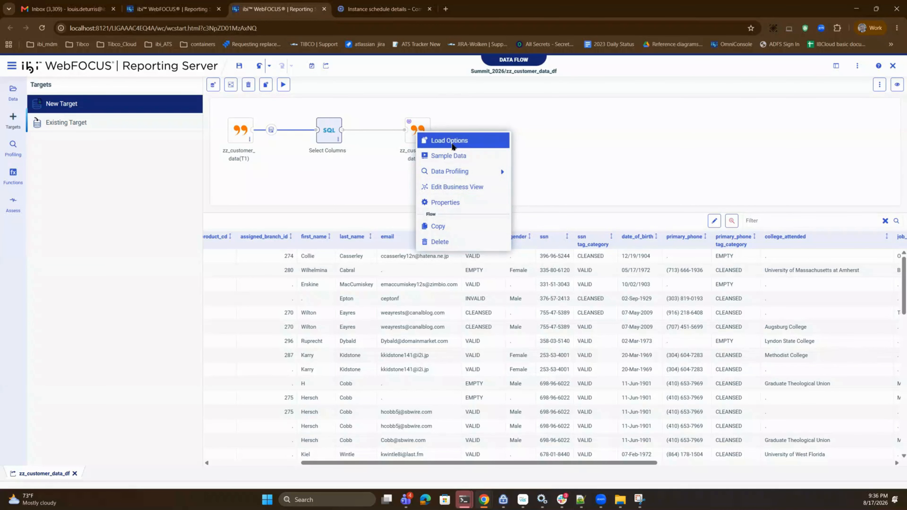
left_click(452, 142)
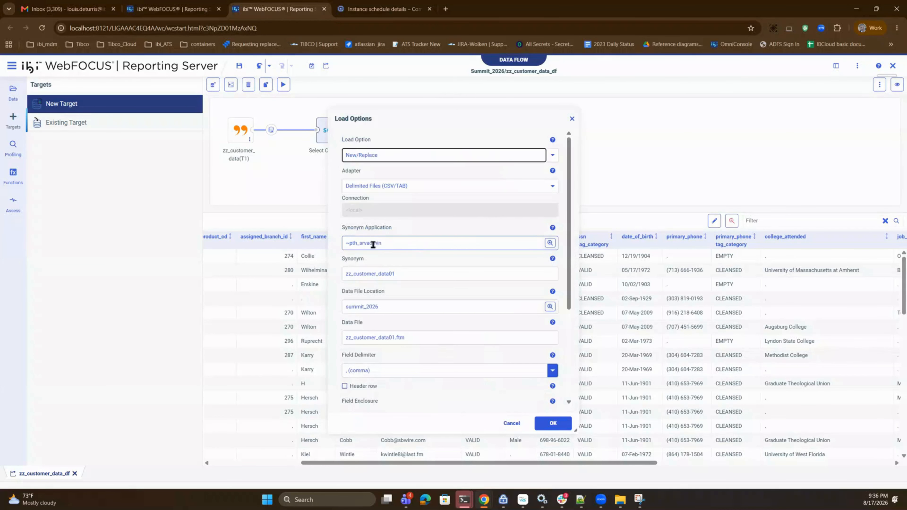
left_click(550, 243)
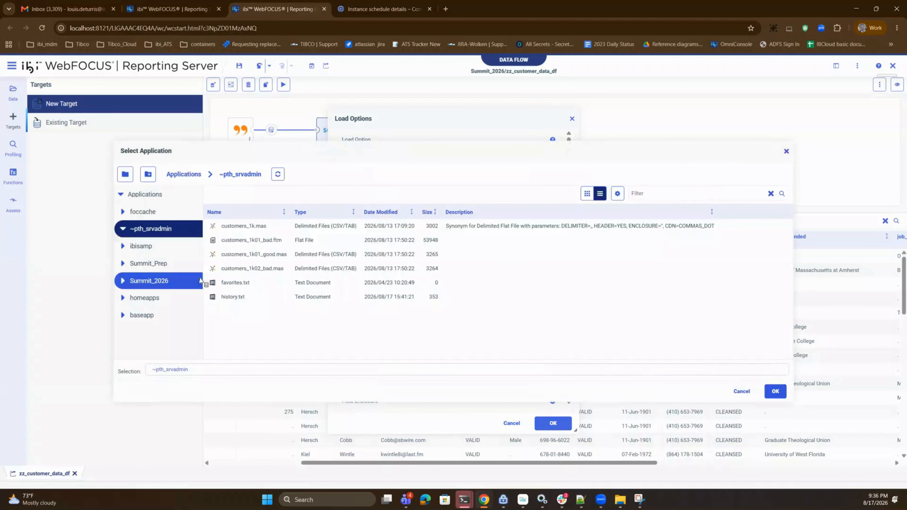
left_click(154, 282)
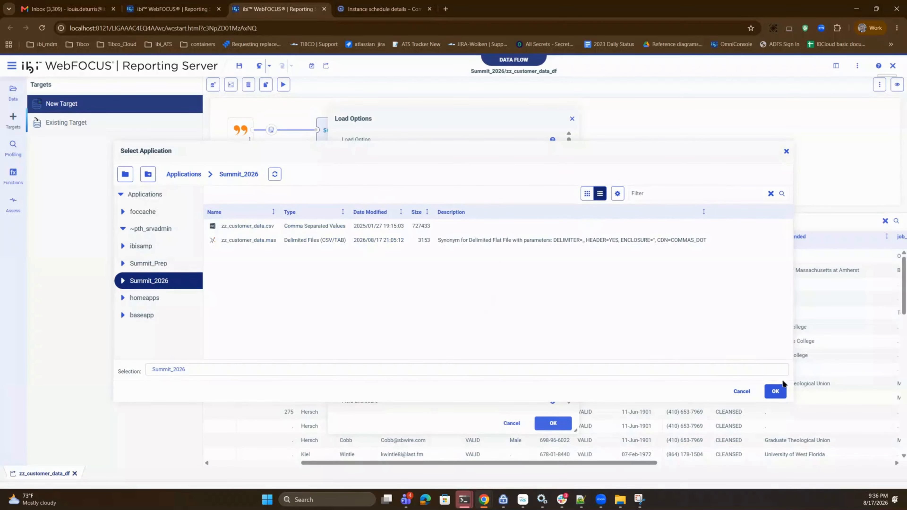
left_click(775, 391)
- Name the target's synonym zz_customer_data01_good and add the _good suffix to its data file name
left_click(409, 273)
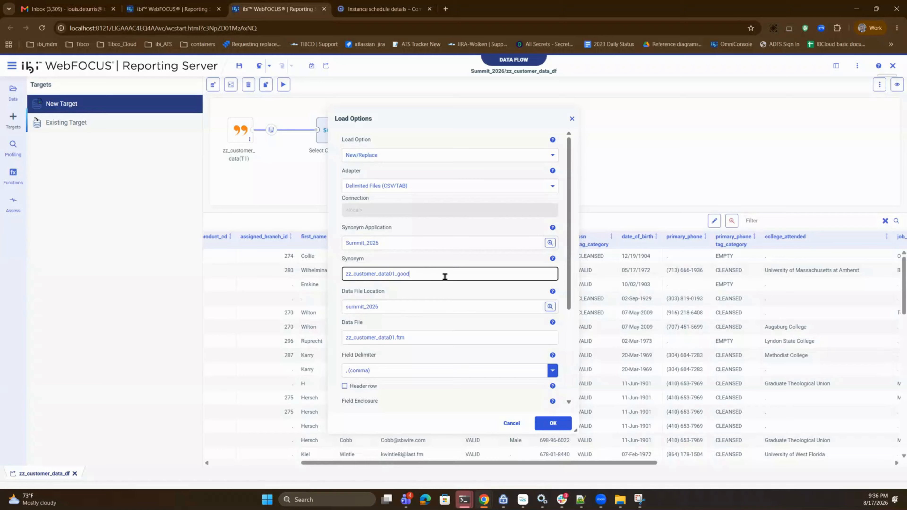
left_click(395, 337)
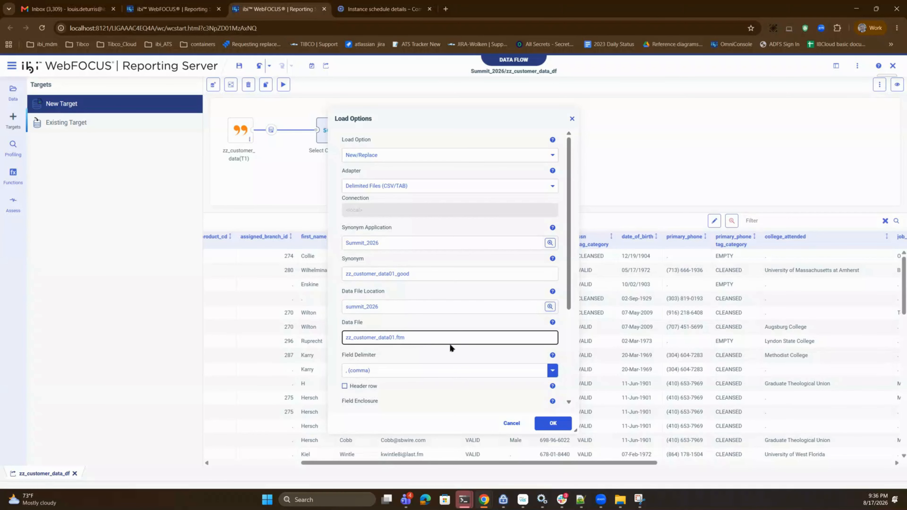
type("_good")
left_click(557, 425)
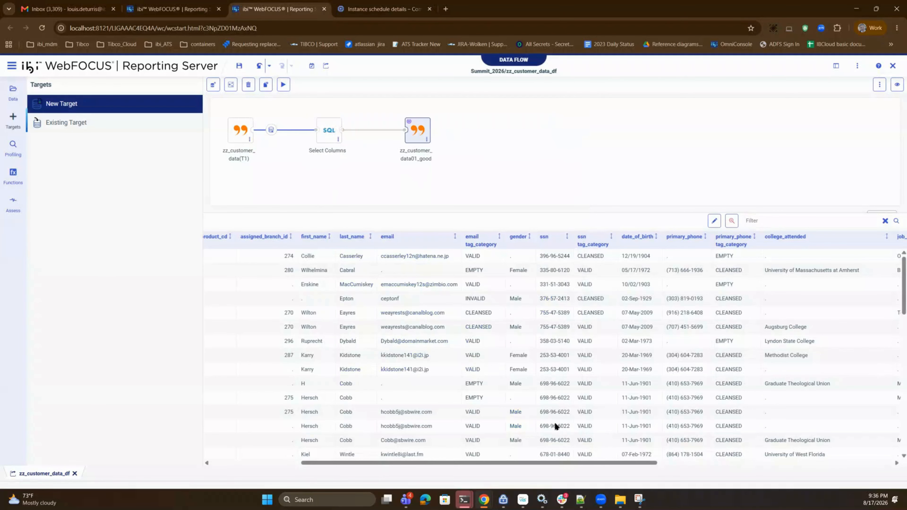
- Set the good target's Validate expression to ((SSN_TAG_CATEGORY EQ 'VALID' OR 'CLEANSED') AND (EMAIL_TAG_CATEGORY EQ 'VALID' OR 'CLEANSED'))
right_click(421, 133)
left_click(450, 207)
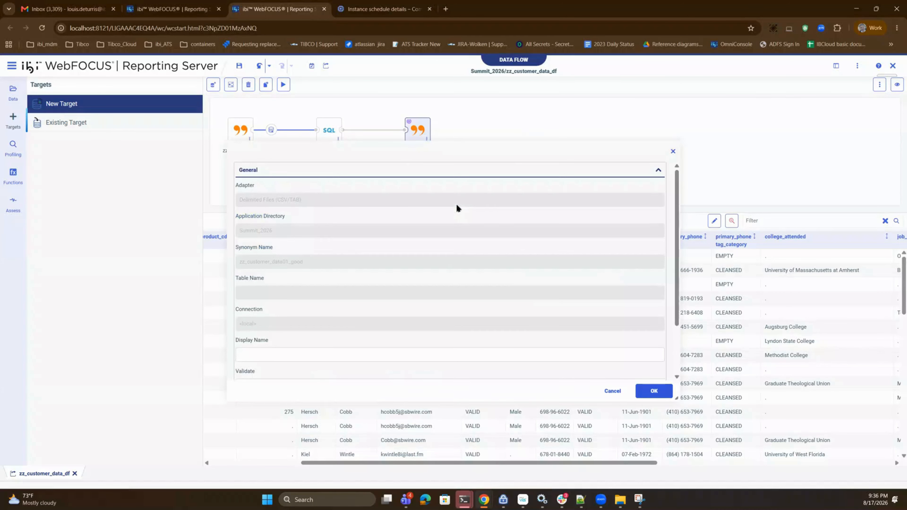
scroll(411, 301, "down", 3)
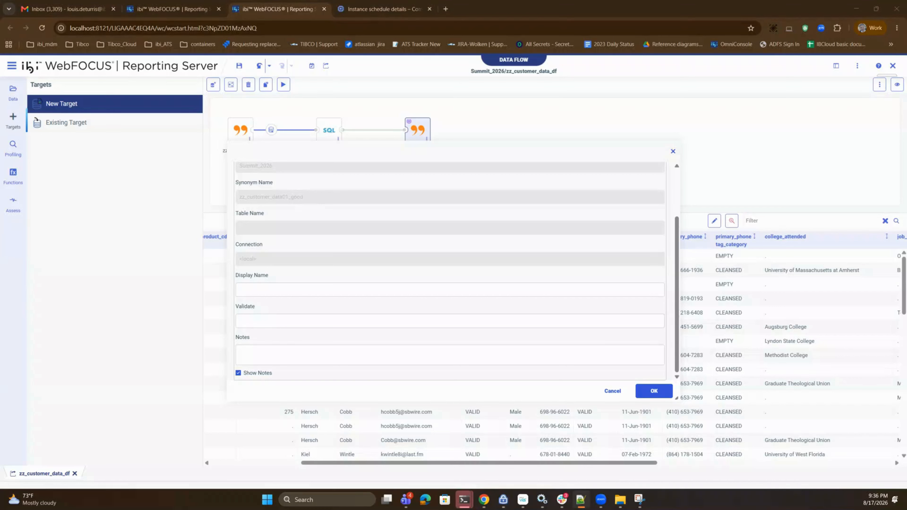
left_click(261, 321)
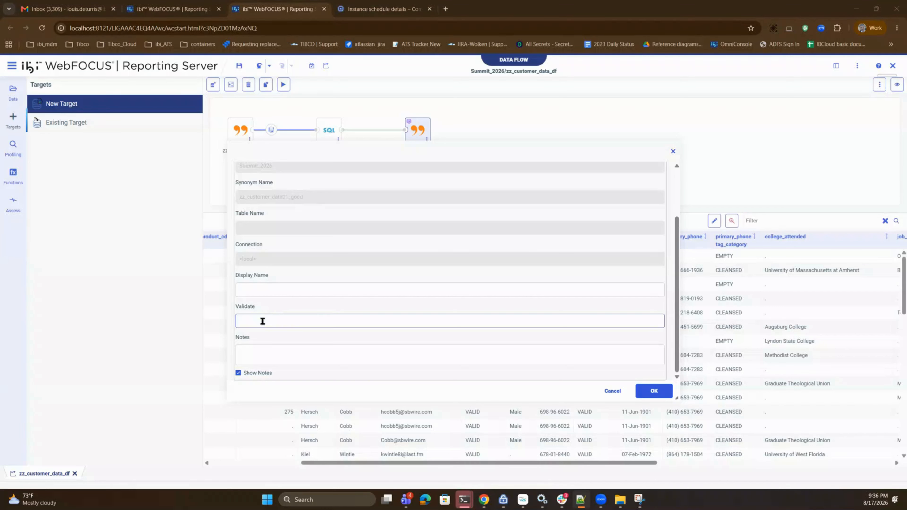
type("((SSN_TAG_CATEGORY EQ 'VALID' OR 'CLEANSED') AND (EMAIL_TAG_CATEGORY EQ 'VALID' OR 'CLEANSED'))")
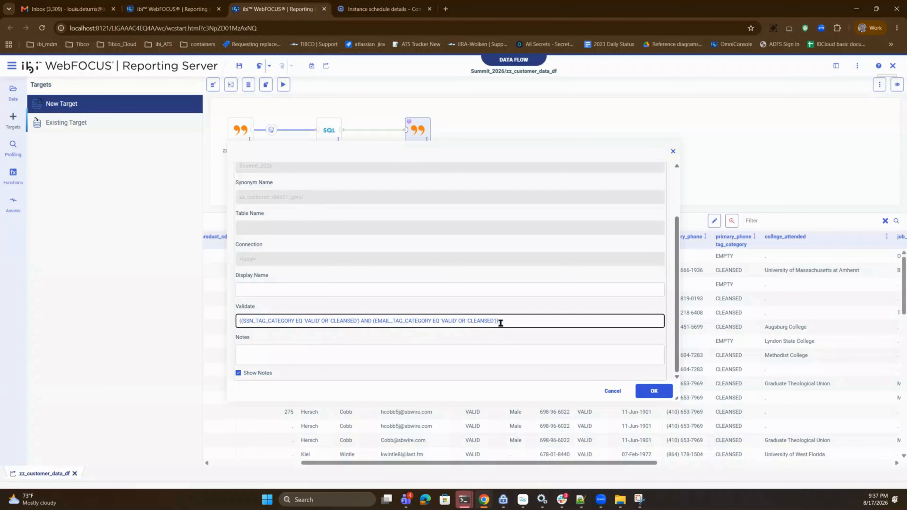
left_click(654, 391)
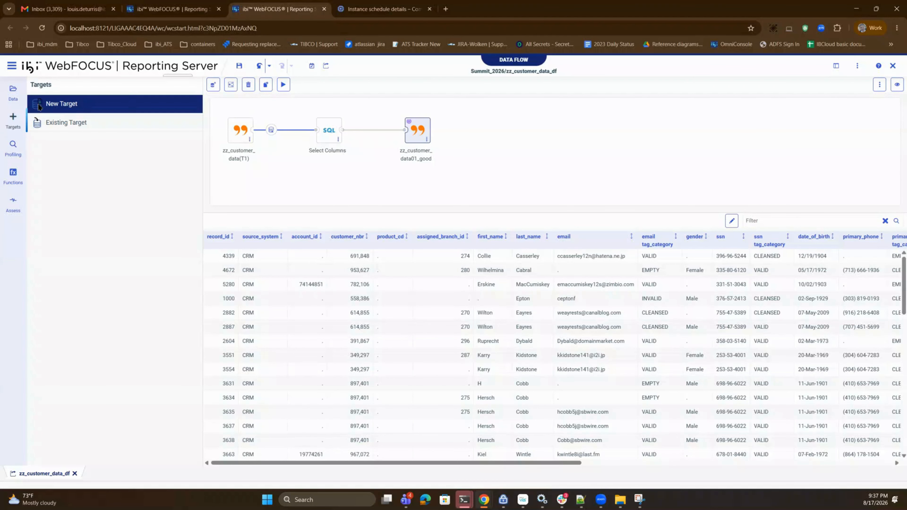
- Add a second new target fed by Select Columns and move the good target higher to space the two apart
left_click_drag(38, 104, 407, 166)
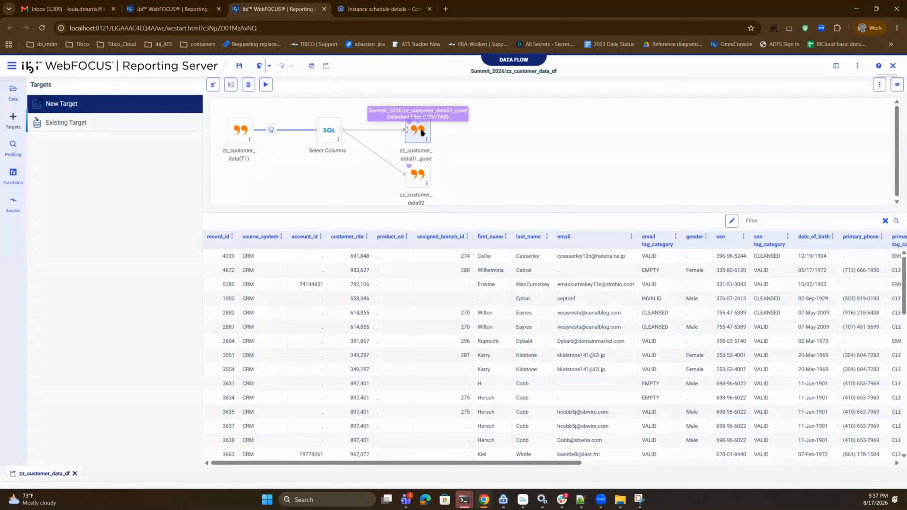
left_click_drag(420, 132, 421, 112)
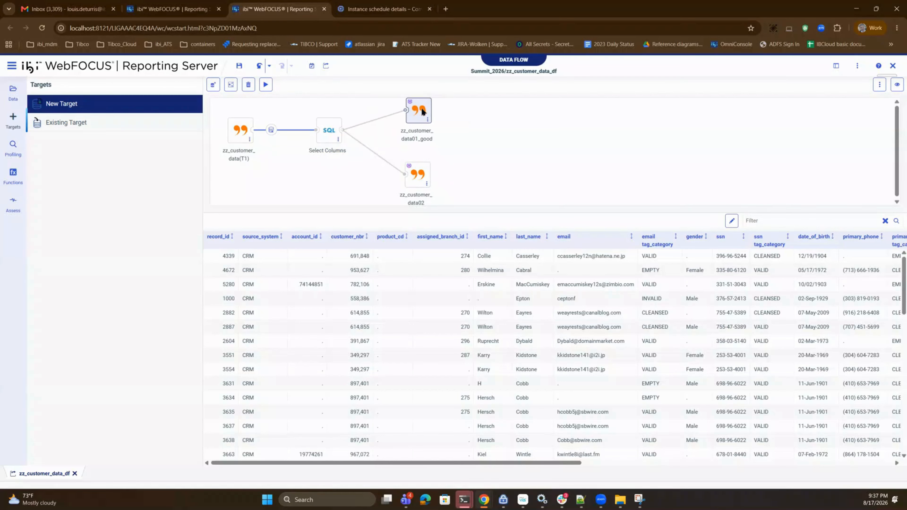
- Move the second target slightly closer to the good target and set its synonym application to Summit_2026 in the load options
left_click_drag(417, 177, 420, 176)
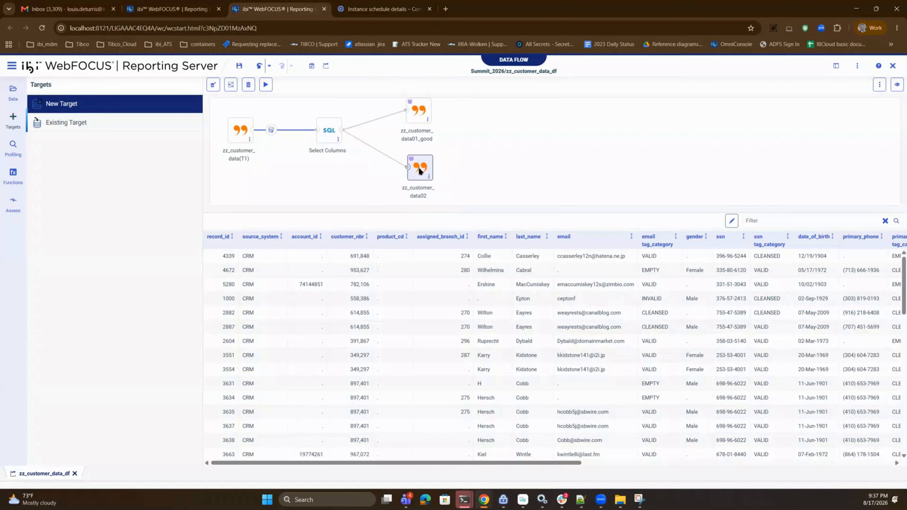
right_click(420, 177)
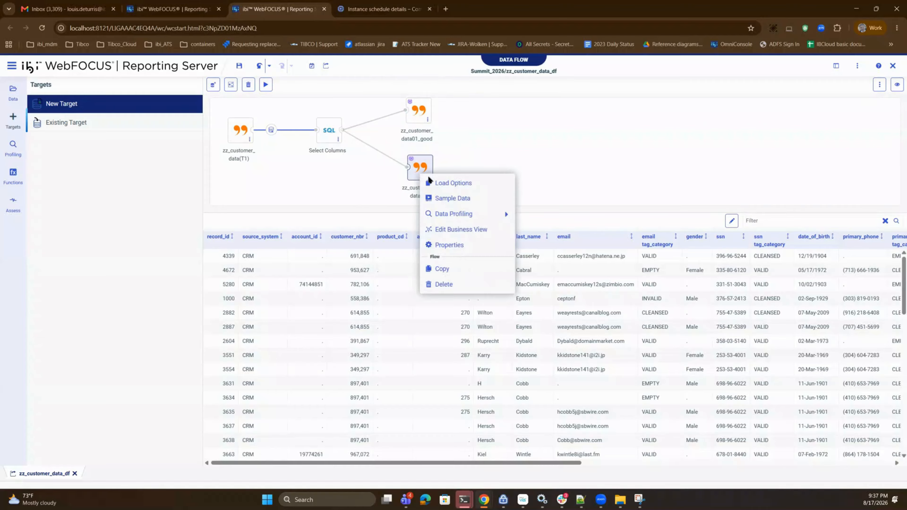
left_click(443, 183)
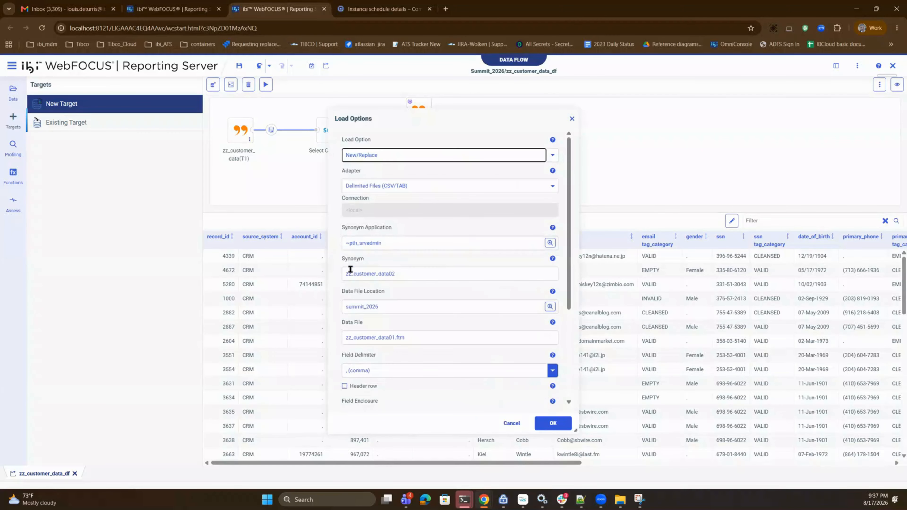
left_click(550, 243)
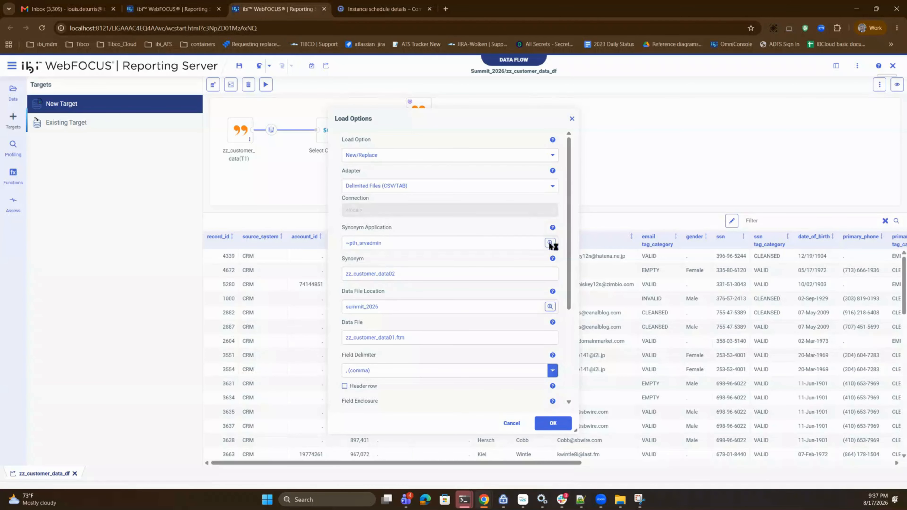
left_click(142, 284)
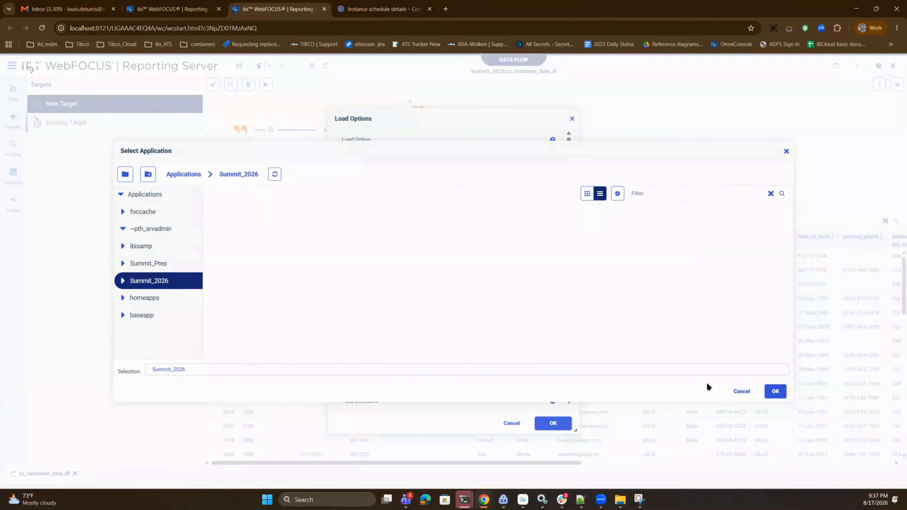
left_click(771, 390)
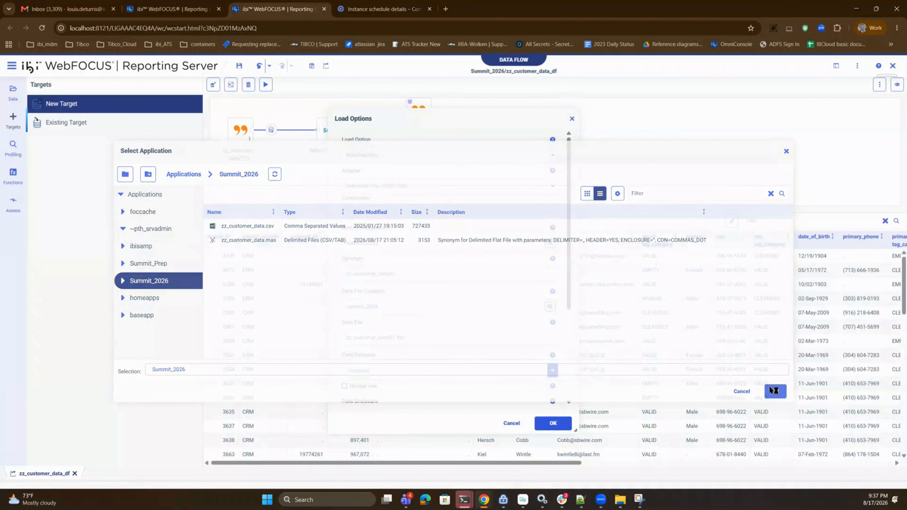
- Name the second target's synonym zz_customer_data02_bad and its data file zz_customer_data01_bad.ftm, and apply the load options
left_click(407, 276)
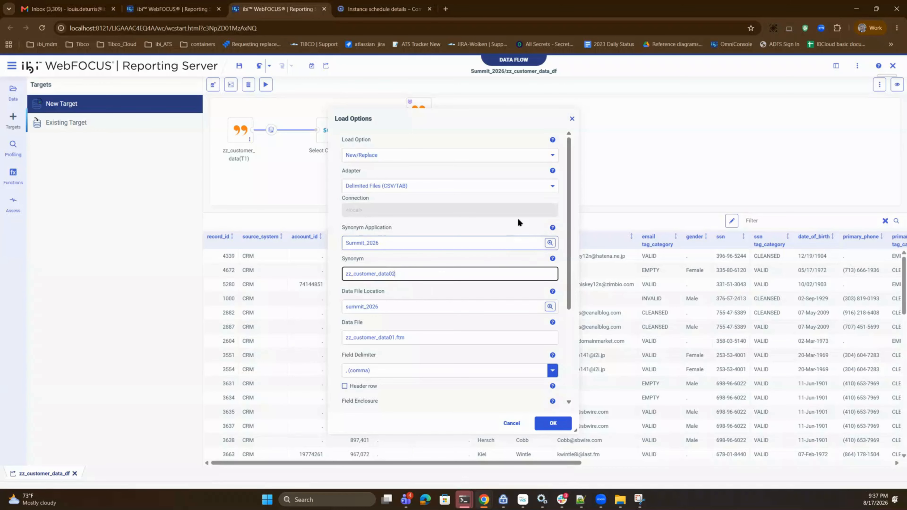
type("bad")
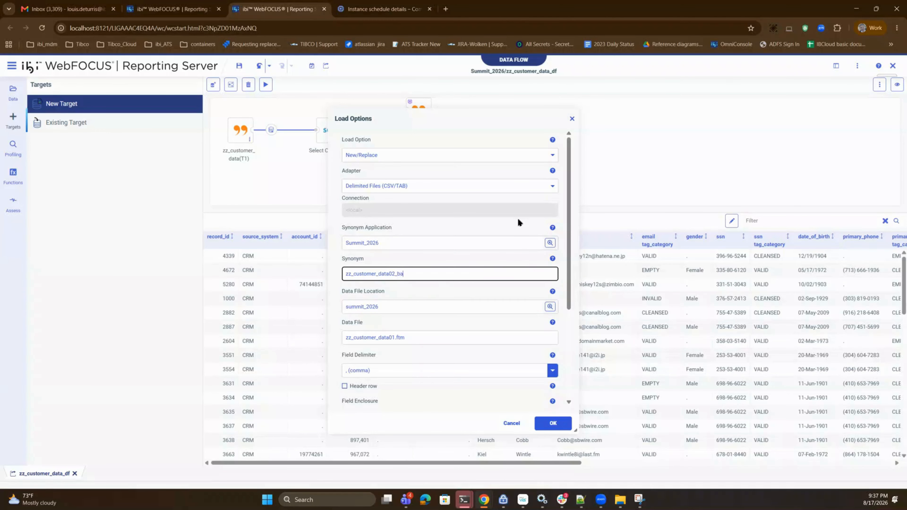
left_click(397, 338)
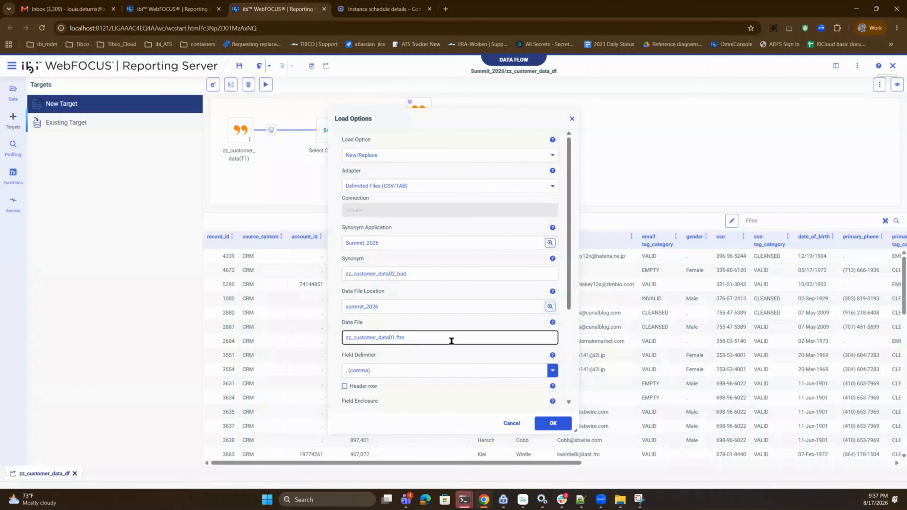
type("_bad")
left_click(553, 423)
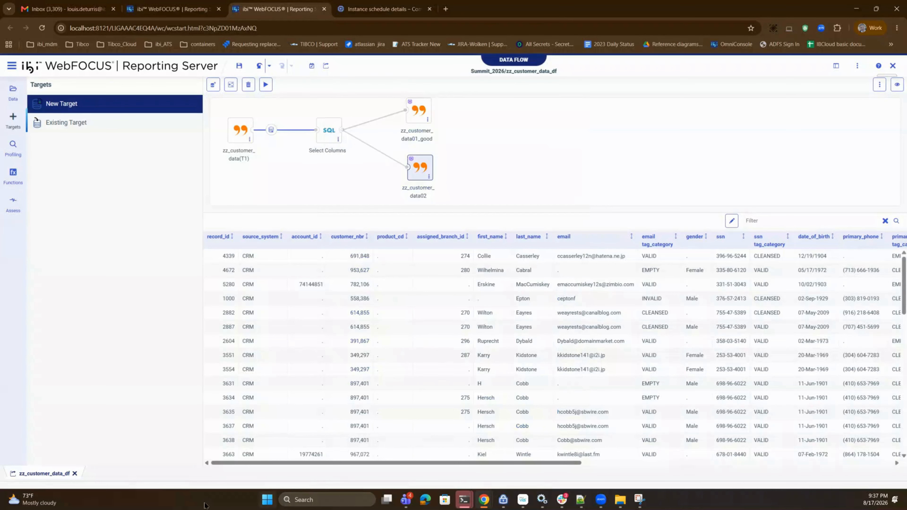
- Set the bad target's Validate expression to ((SSN_TAG_CATEGORY NE 'VALID' OR 'CLEANSED') OR (EMAIL_TAG_CATEGORY NE 'VALID' OR 'CLEANSED'))
key("alt+Tab")
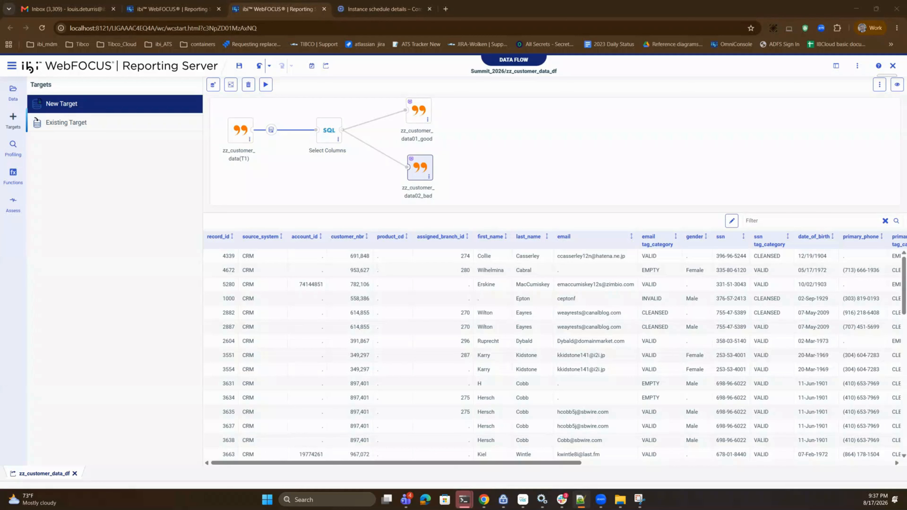
right_click(412, 174)
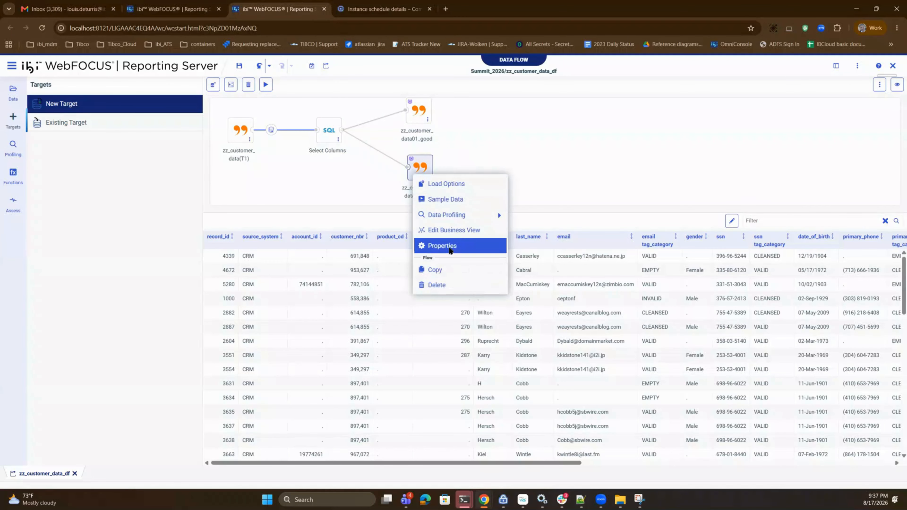
left_click(447, 246)
scroll(313, 344, "down", 3)
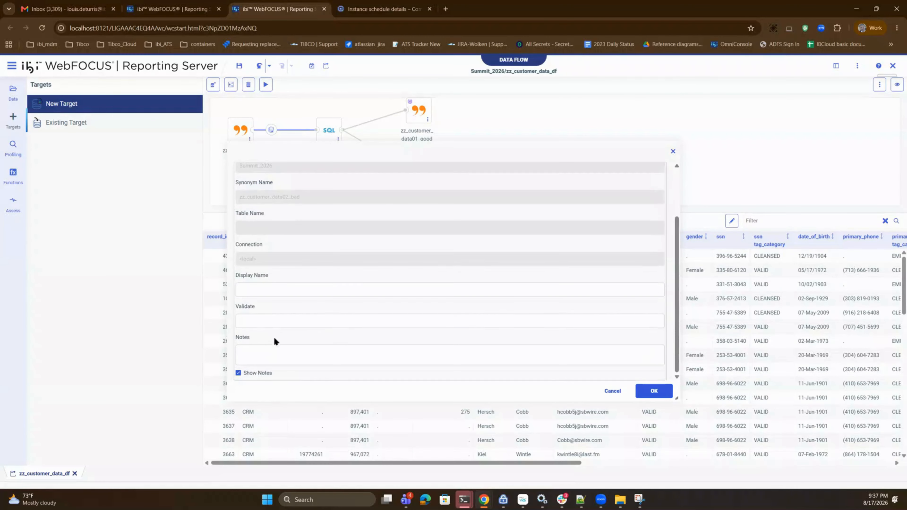
left_click(265, 321)
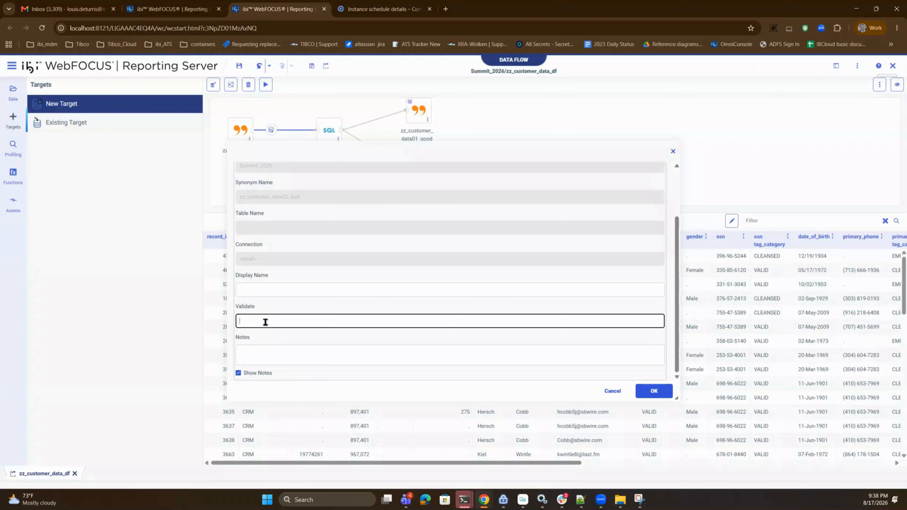
type("((SSN_TAG_CATEGORY NE 'VALID' OR 'CLEANSED') OR (EMAIL_TAG_CATEGORY NE 'VALID' OR 'CLEANSED'))")
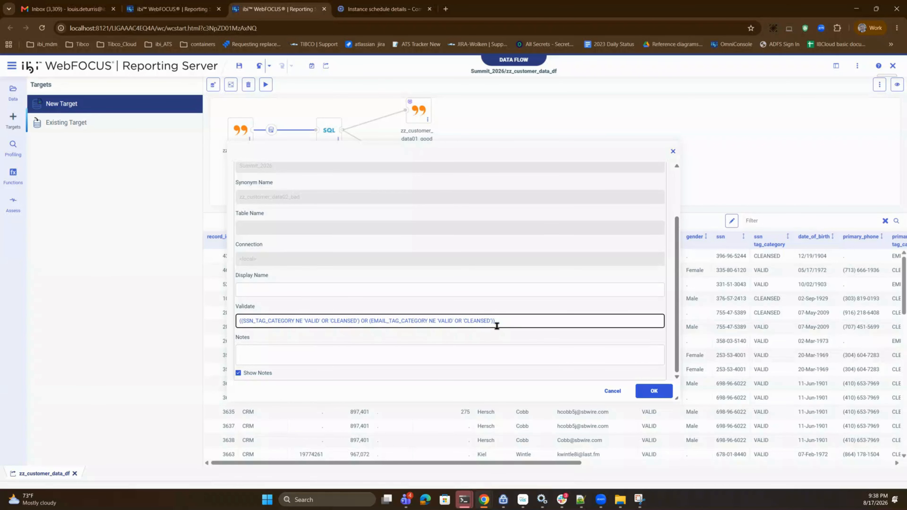
left_click(657, 390)
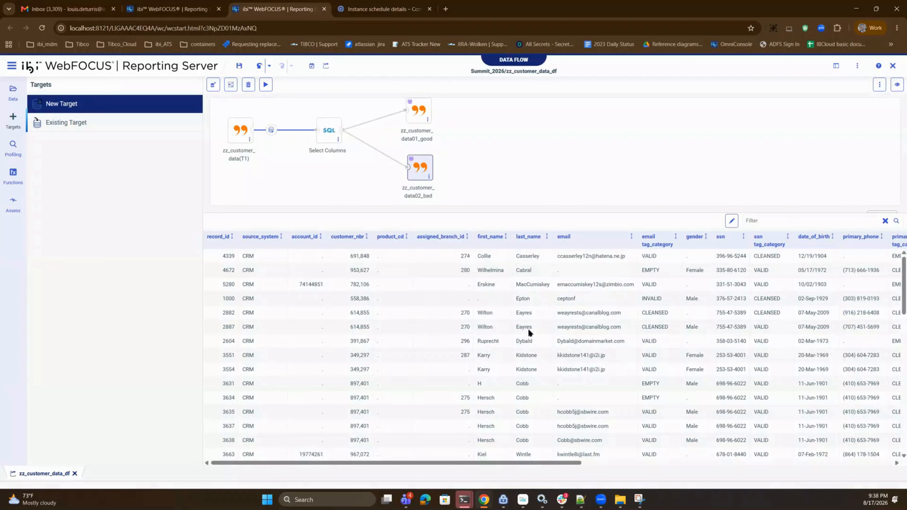
- Save and run the data flow, and review the load statistics for both targets in the log
left_click(236, 68)
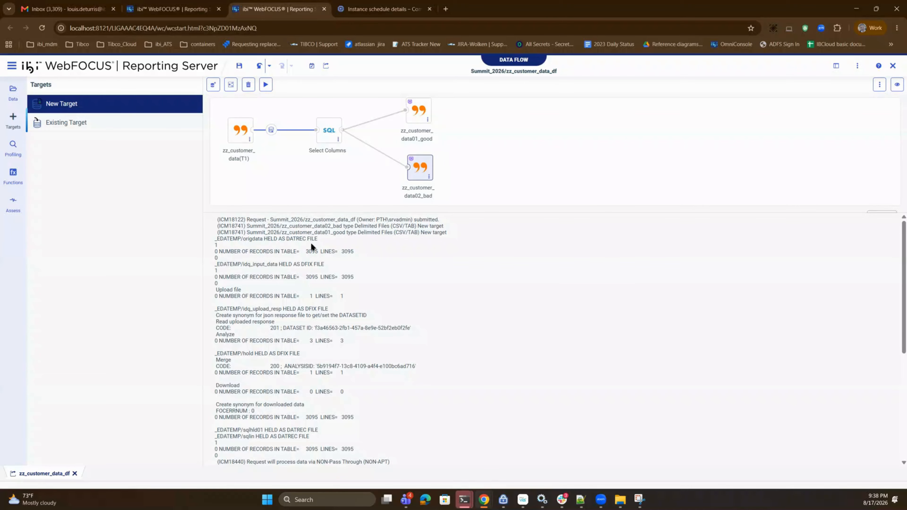
key("Tab")
scroll(336, 344, "down", 6)
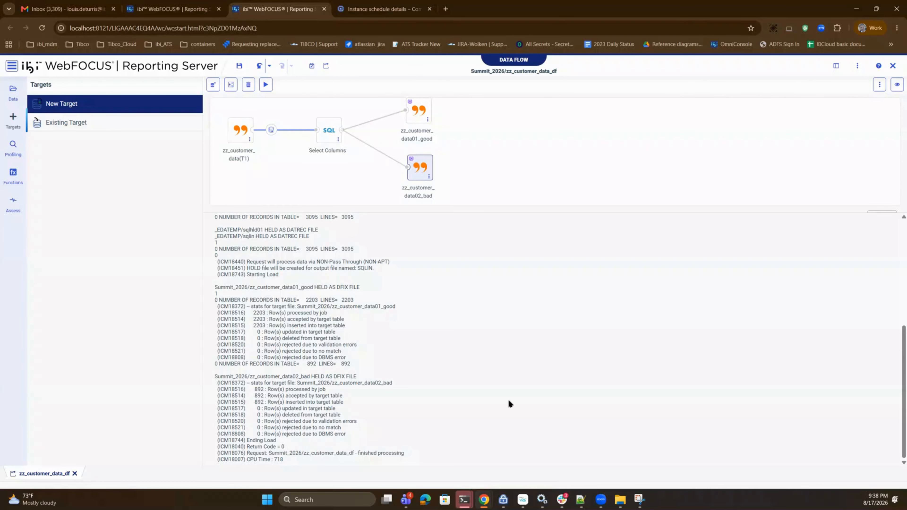
scroll(508, 403, "up", 4)
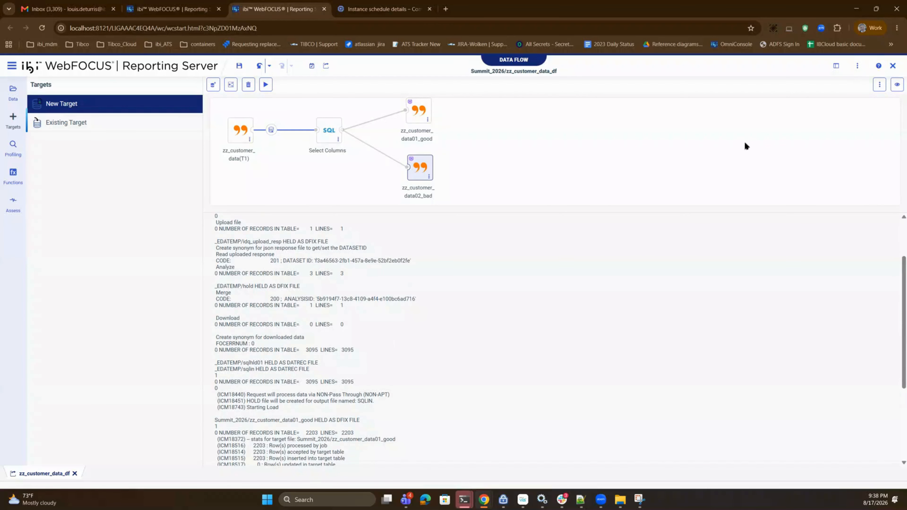
- Close the data flow and list the files of the Summit_2026 application
left_click(324, 9)
left_click_drag(392, 165, 40, 223)
left_click(38, 232)
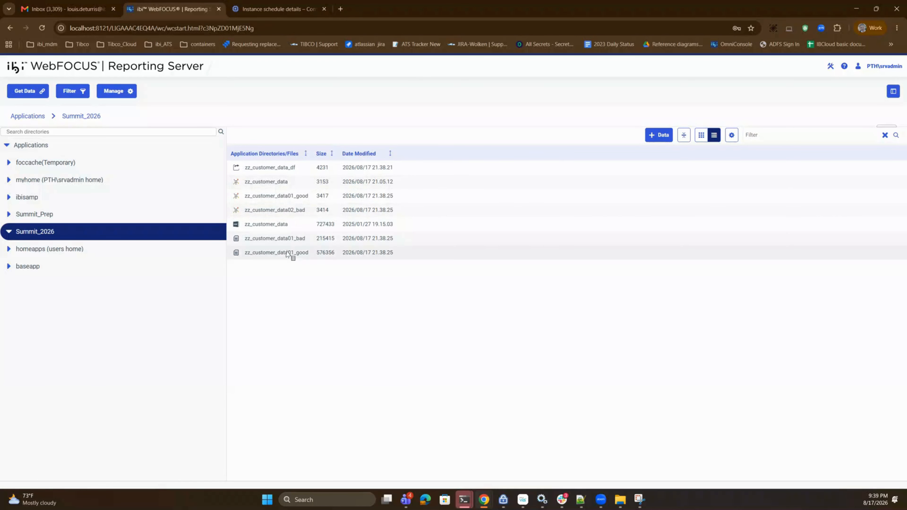
- View sample data for the zz_customer_data02_bad synonym and examine its email and SSN tag categories
left_click(286, 210)
right_click(286, 212)
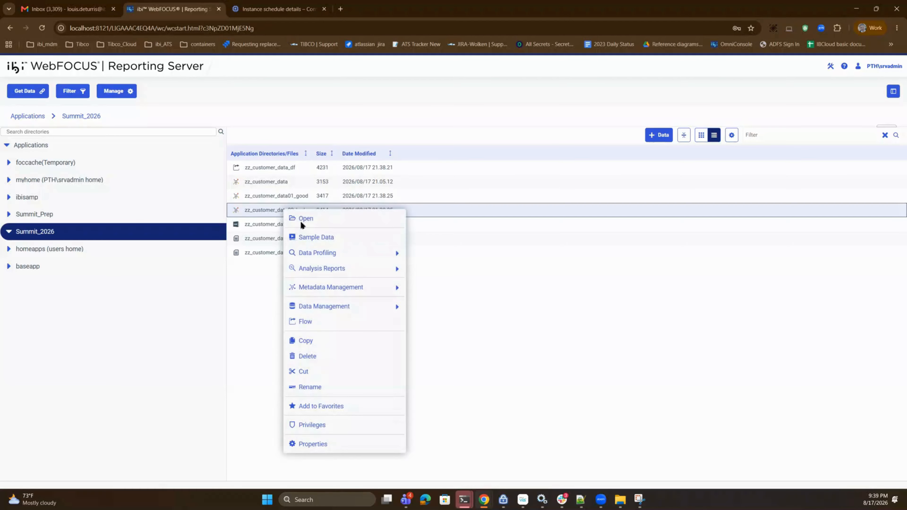
left_click(323, 239)
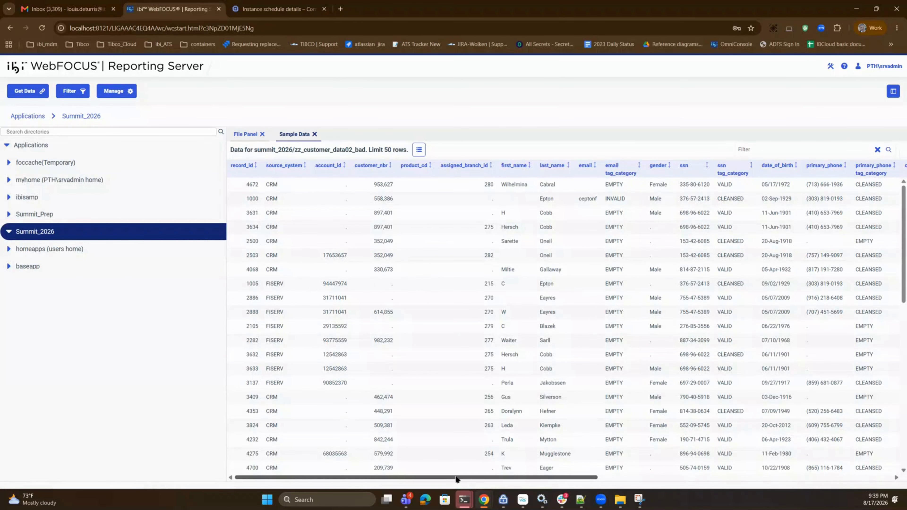
left_click_drag(458, 478, 523, 476)
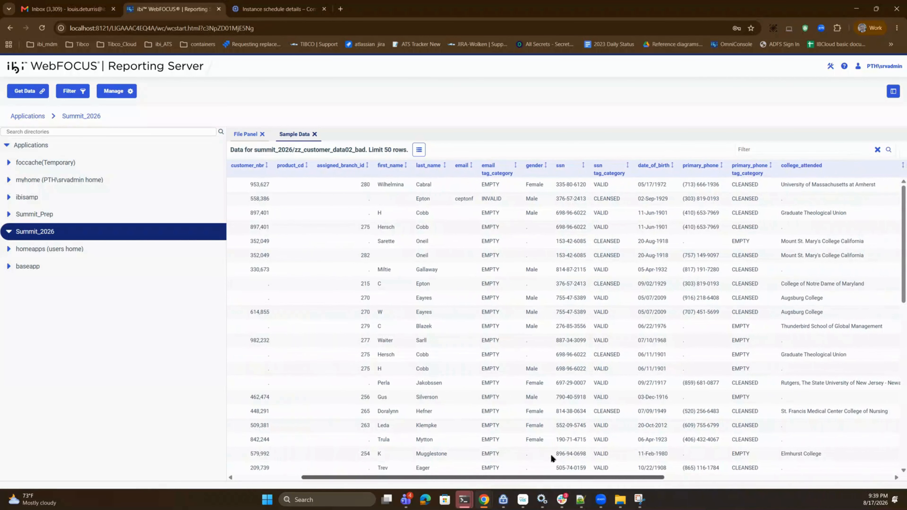
left_click(505, 168)
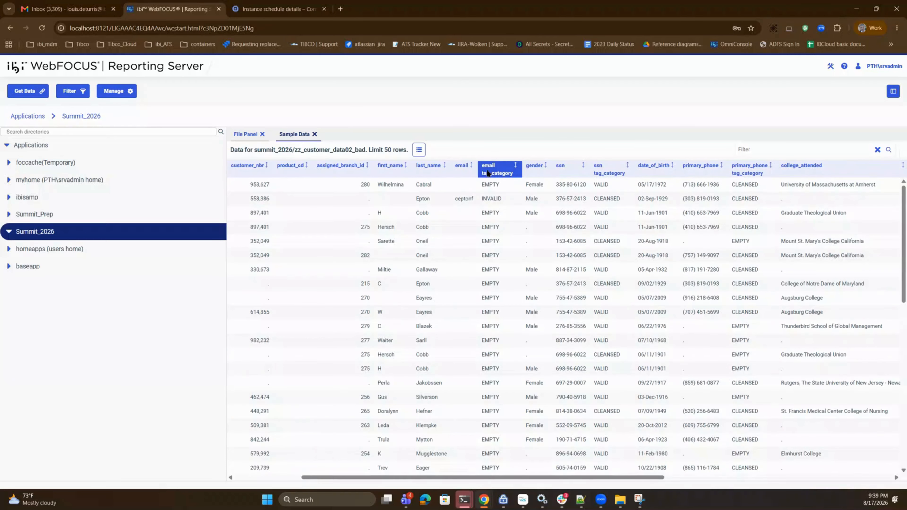
left_click(561, 171)
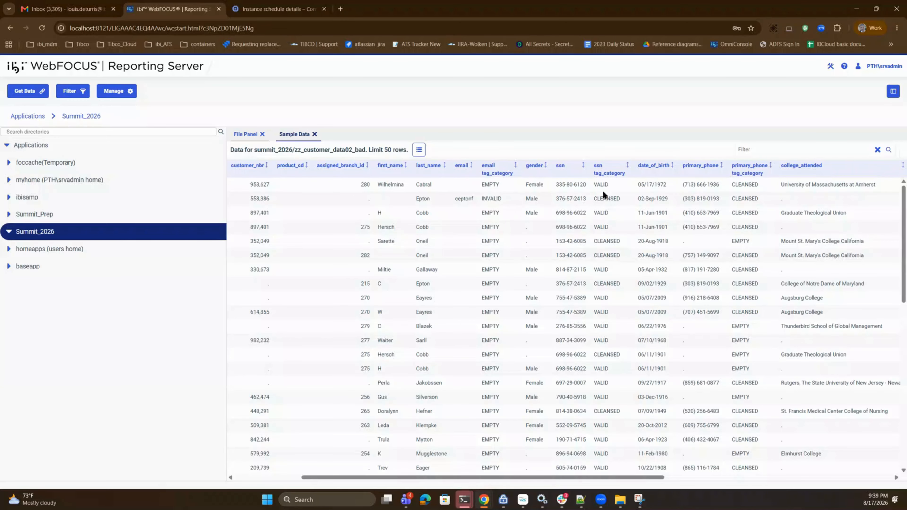
scroll(583, 249, "down", 5)
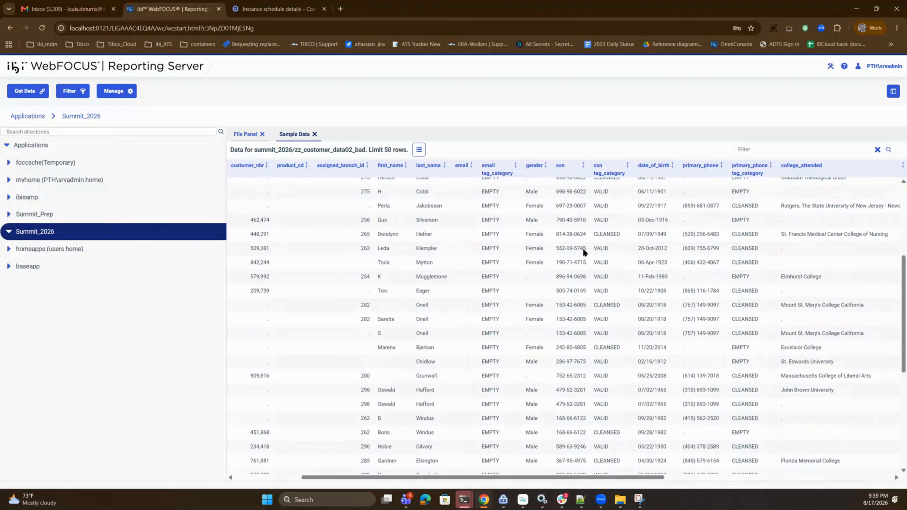
scroll(582, 248, "down", 4)
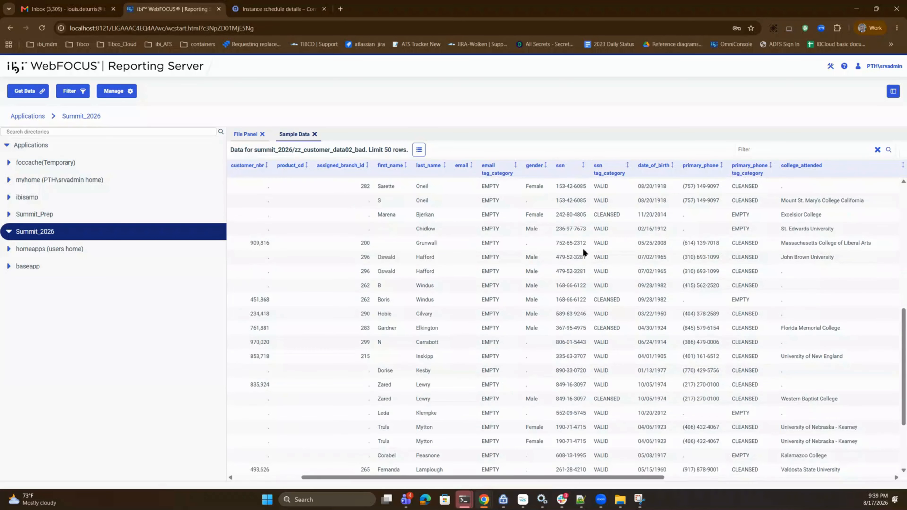
scroll(584, 251, "down", 3)
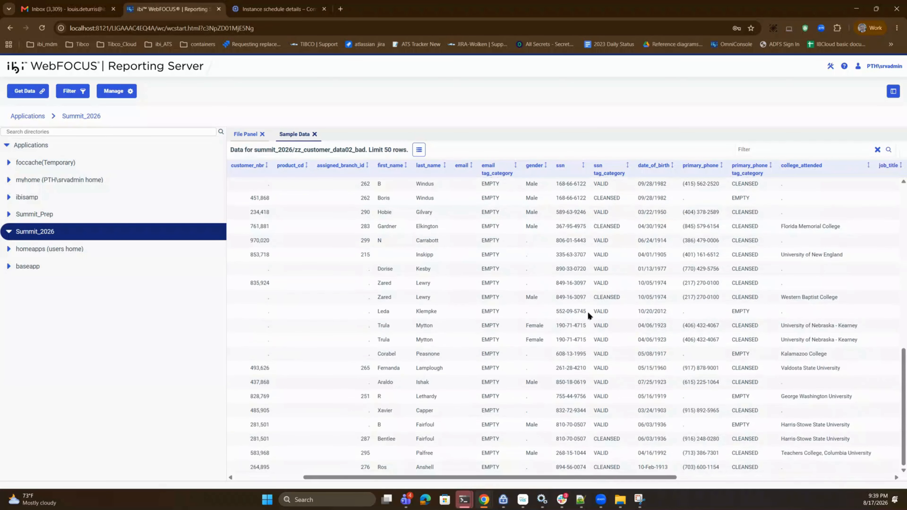
scroll(599, 421, "up", 5)
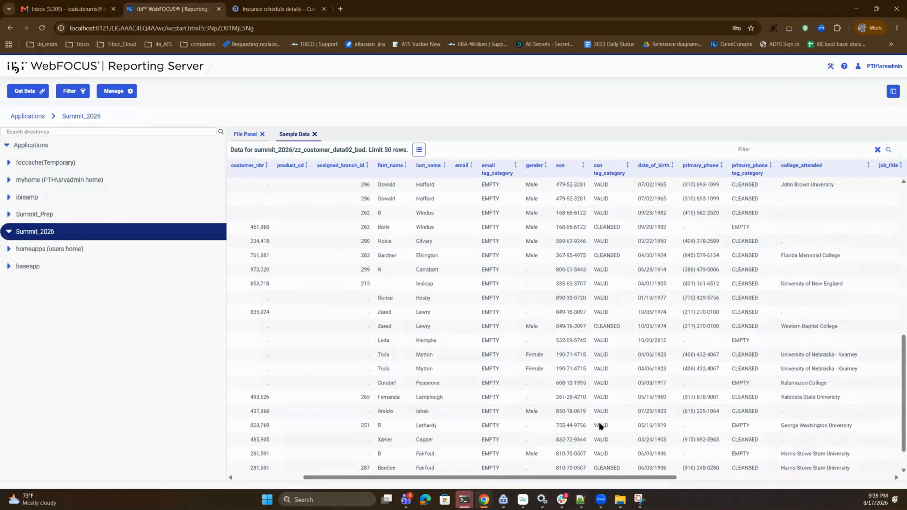
scroll(470, 313, "up", 6)
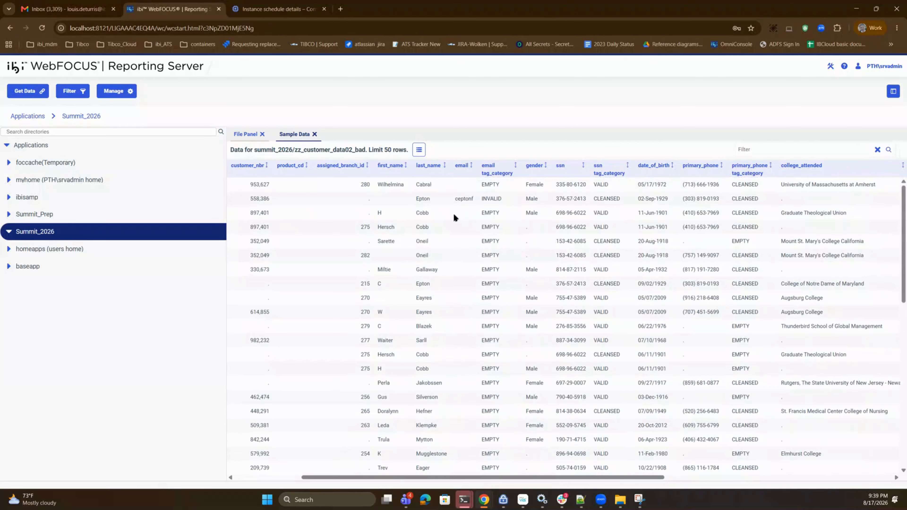
- View sample data for the zz_customer_data01_good synonym, examine its email, SSN and phone tag categories, and close the sample
left_click(246, 134)
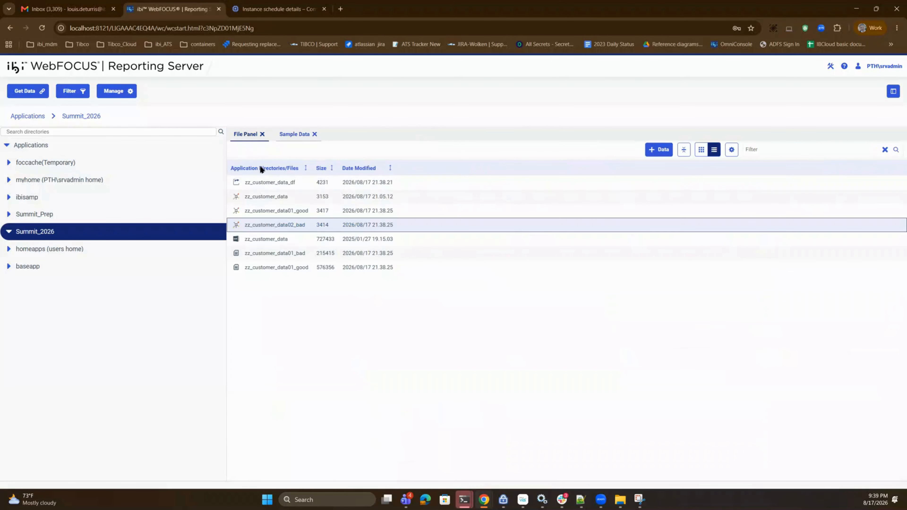
left_click(270, 210)
right_click(269, 211)
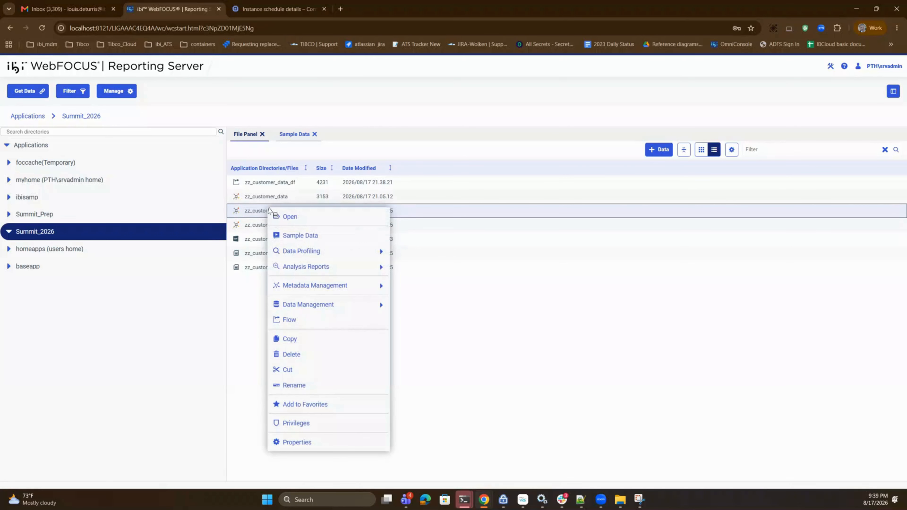
left_click(303, 237)
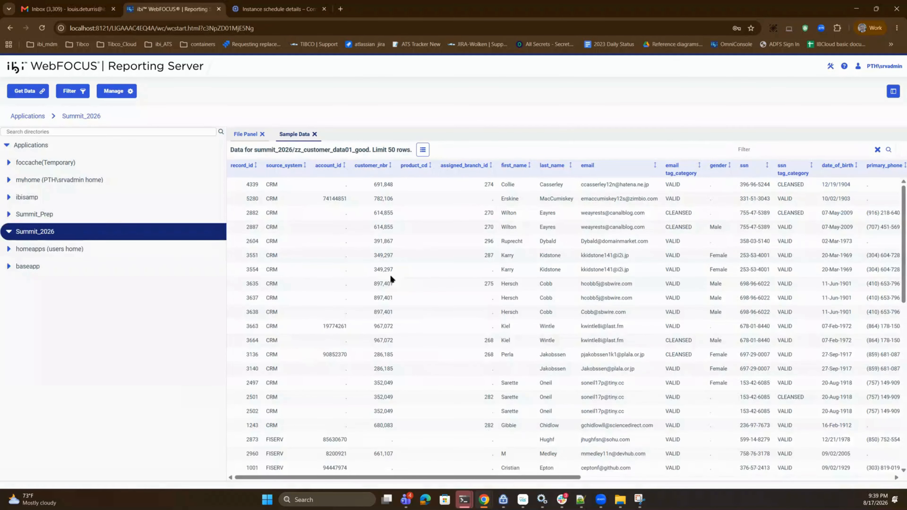
left_click_drag(438, 478, 554, 485)
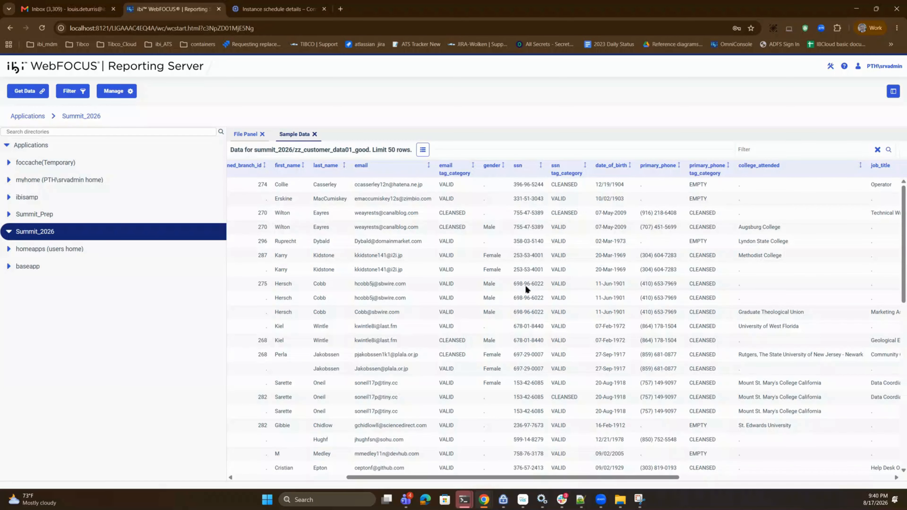
scroll(526, 287, "down", 6)
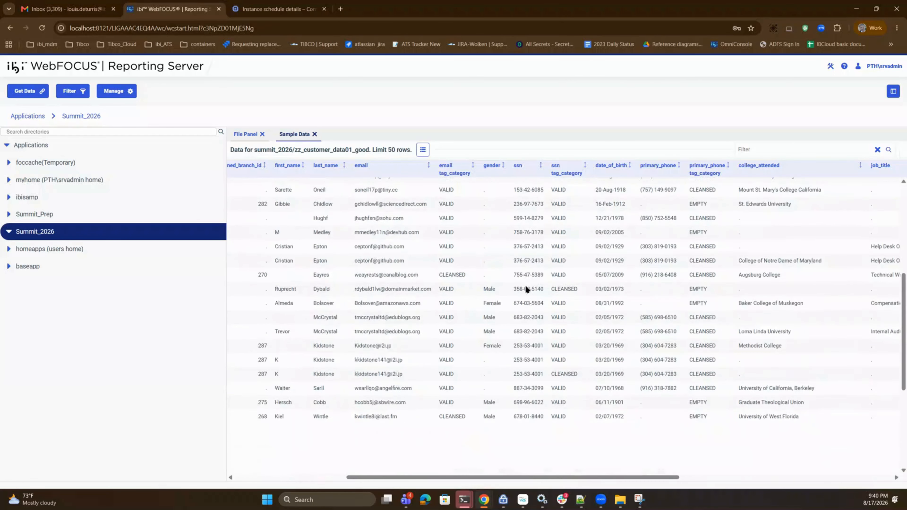
scroll(654, 365, "up", 6)
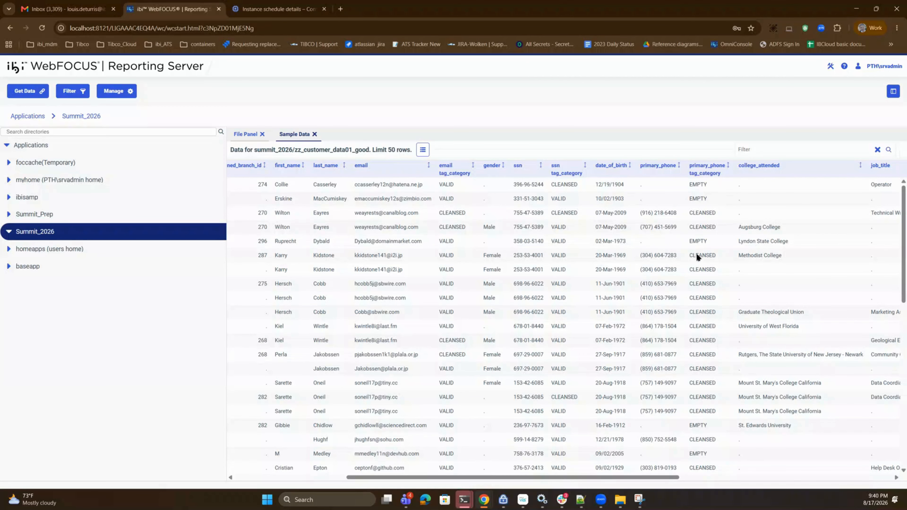
scroll(695, 259, "down", 5)
scroll(700, 311, "down", 4)
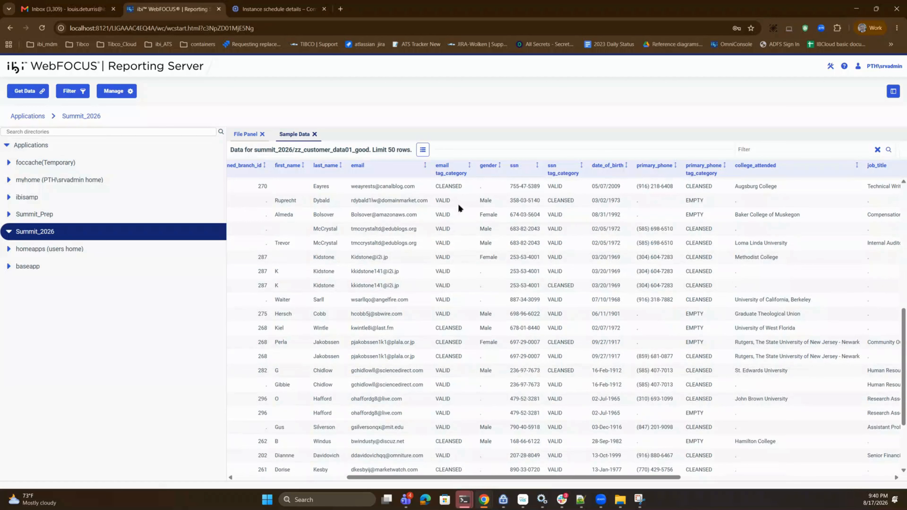
left_click(314, 135)
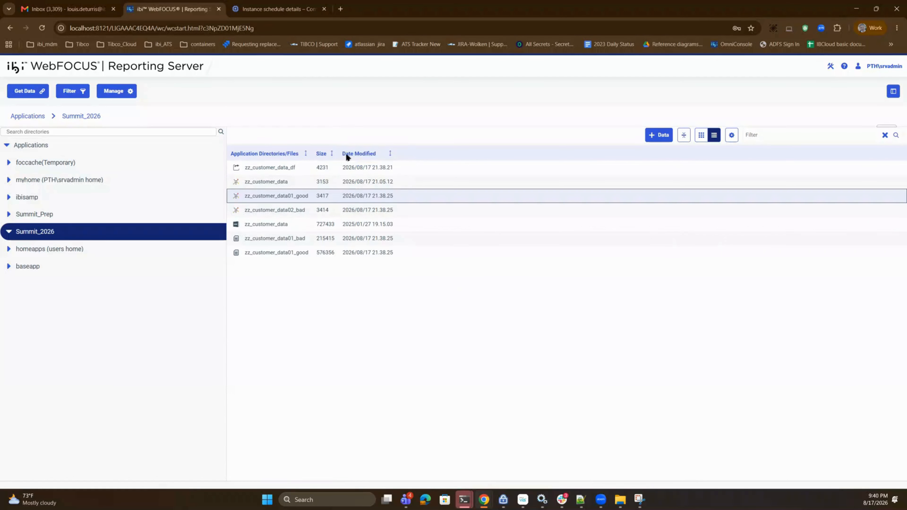